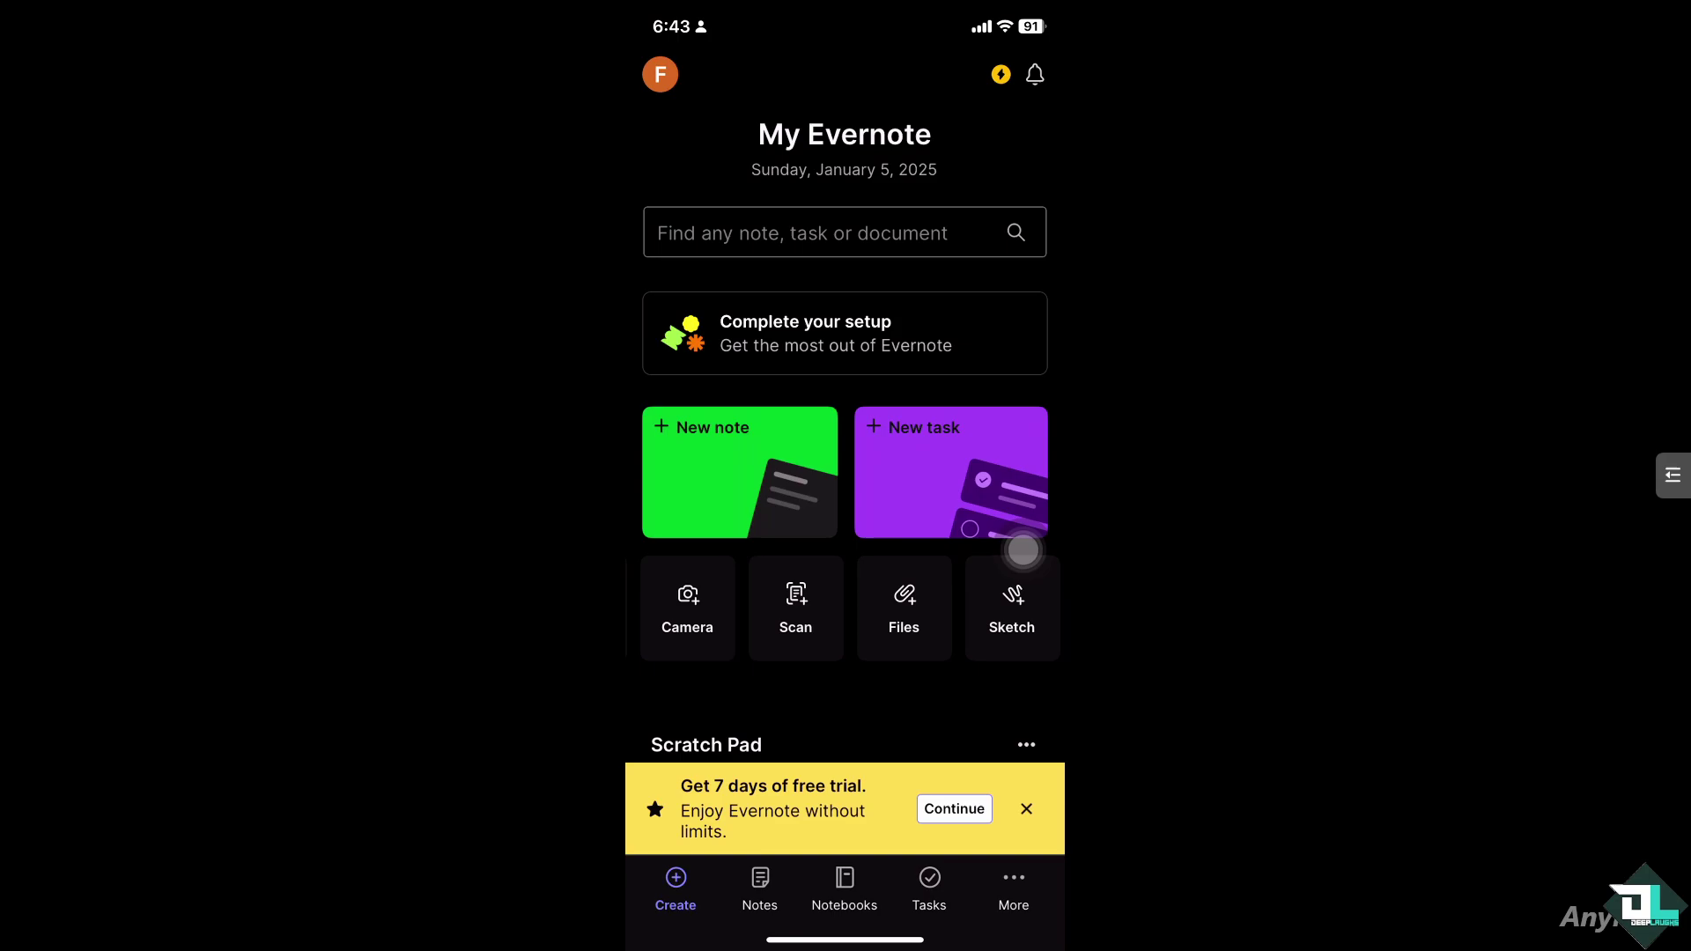
Browse the Deep Laughs notebook and its How to Print From Android note, then return home.
click(845, 887)
click(733, 236)
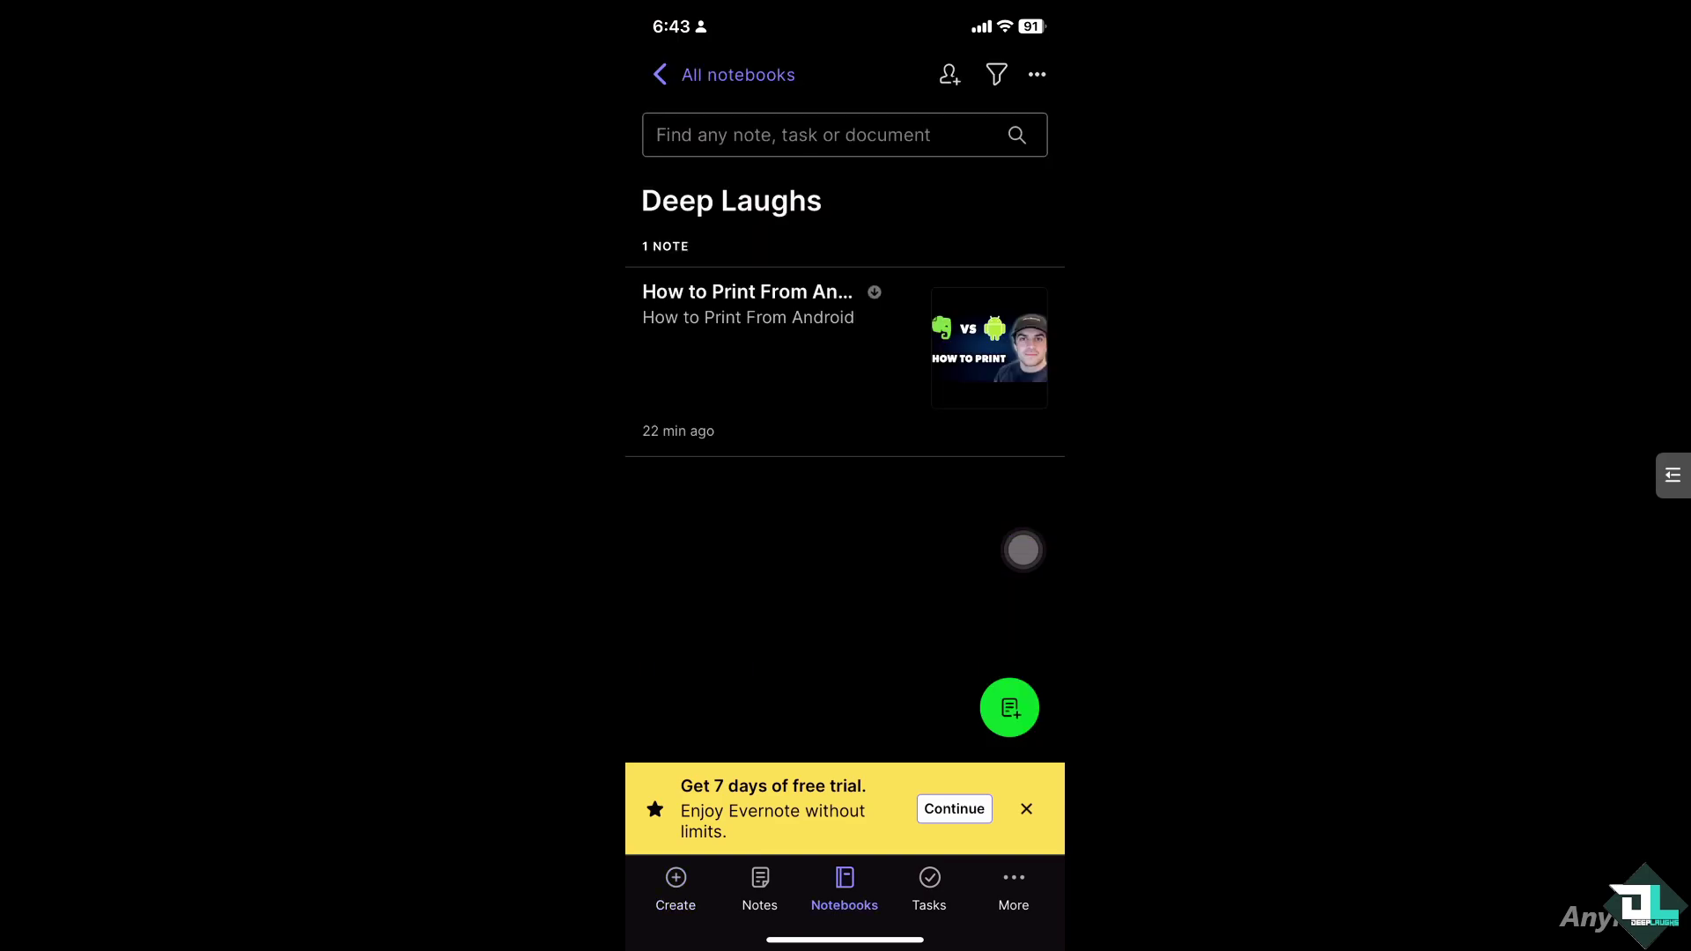
click(766, 318)
click(661, 74)
click(661, 75)
click(759, 887)
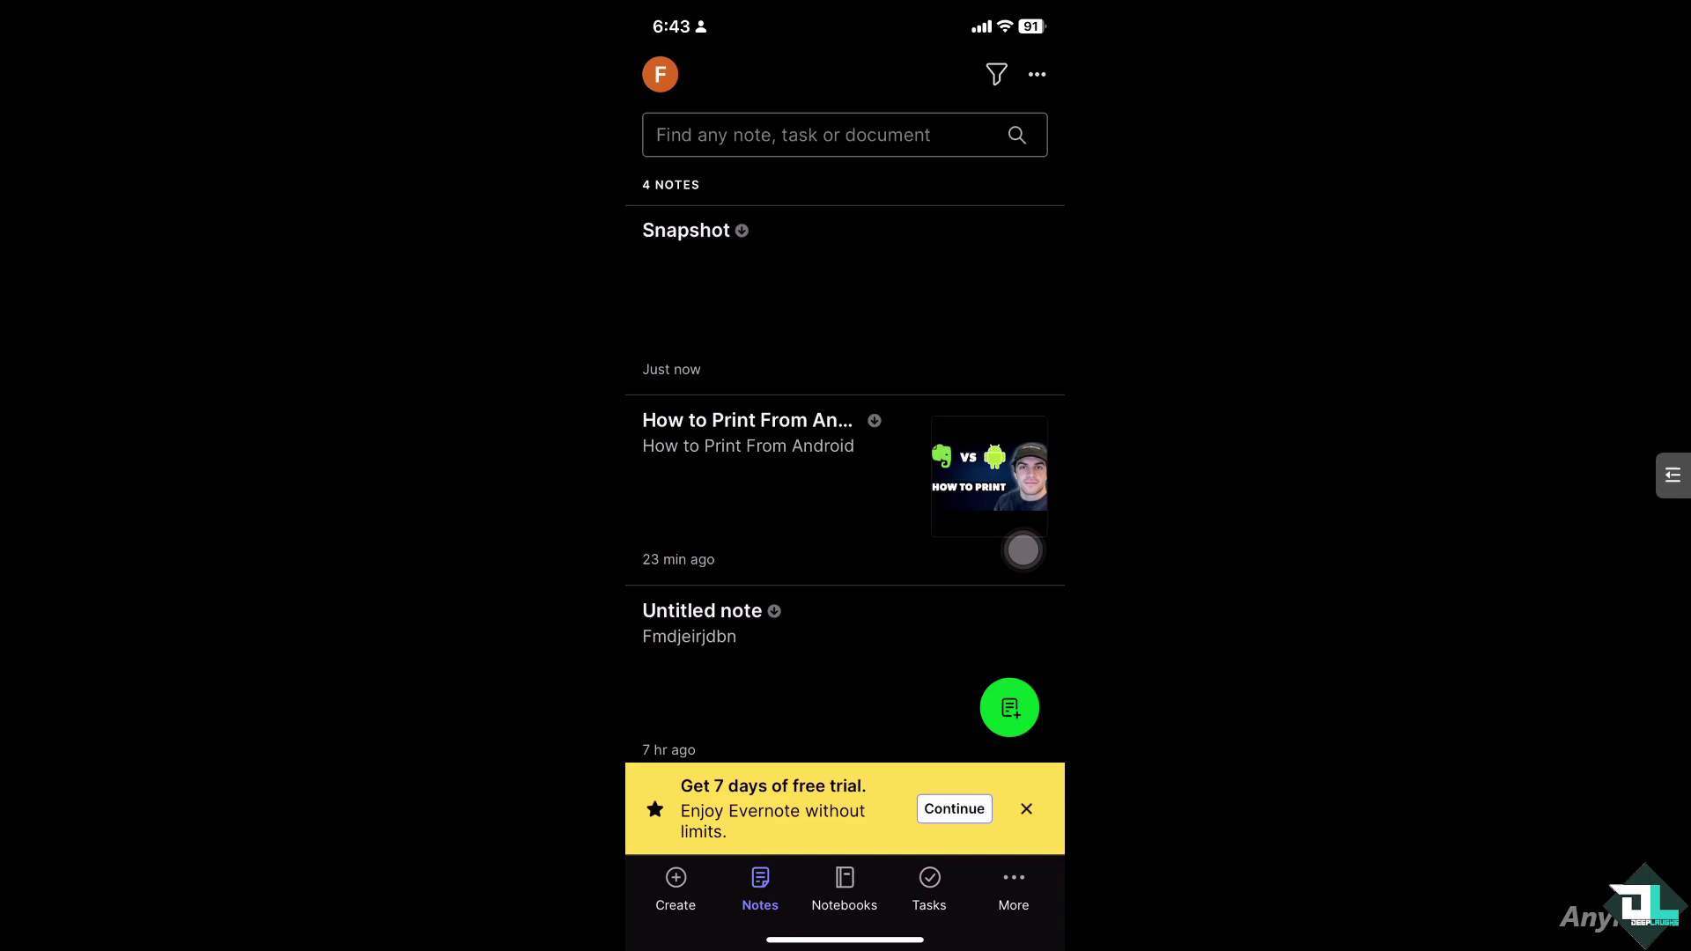
click(676, 888)
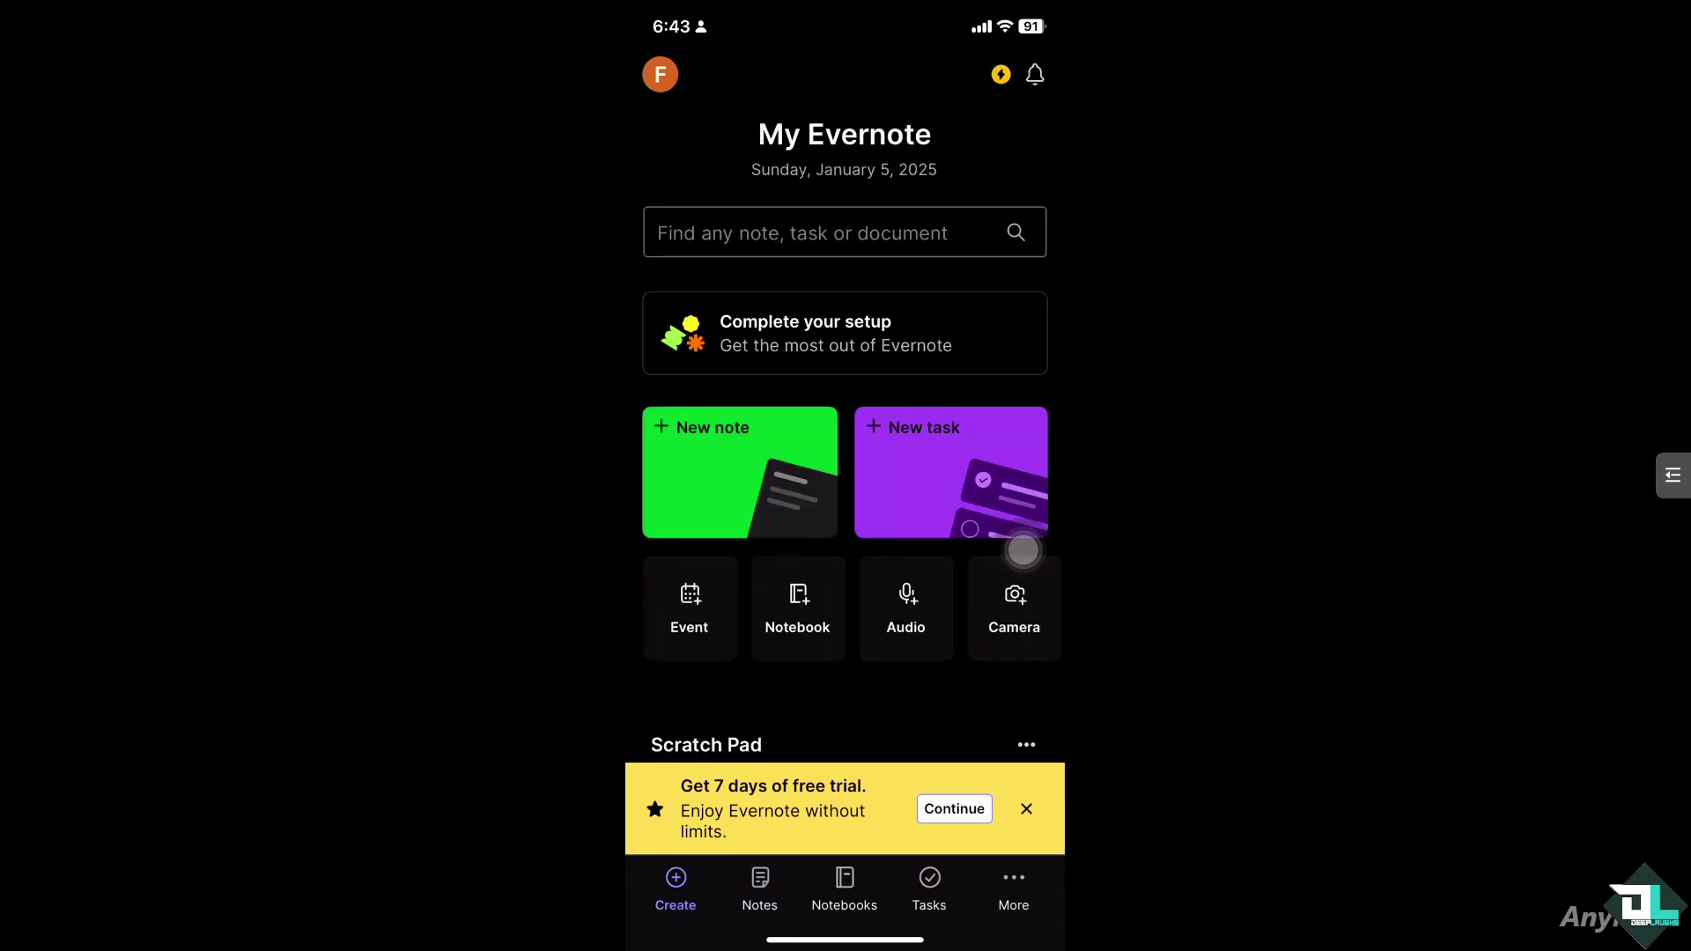
Create and save the task 'How to Take Handwritten Notes' in the Tasks view.
click(928, 888)
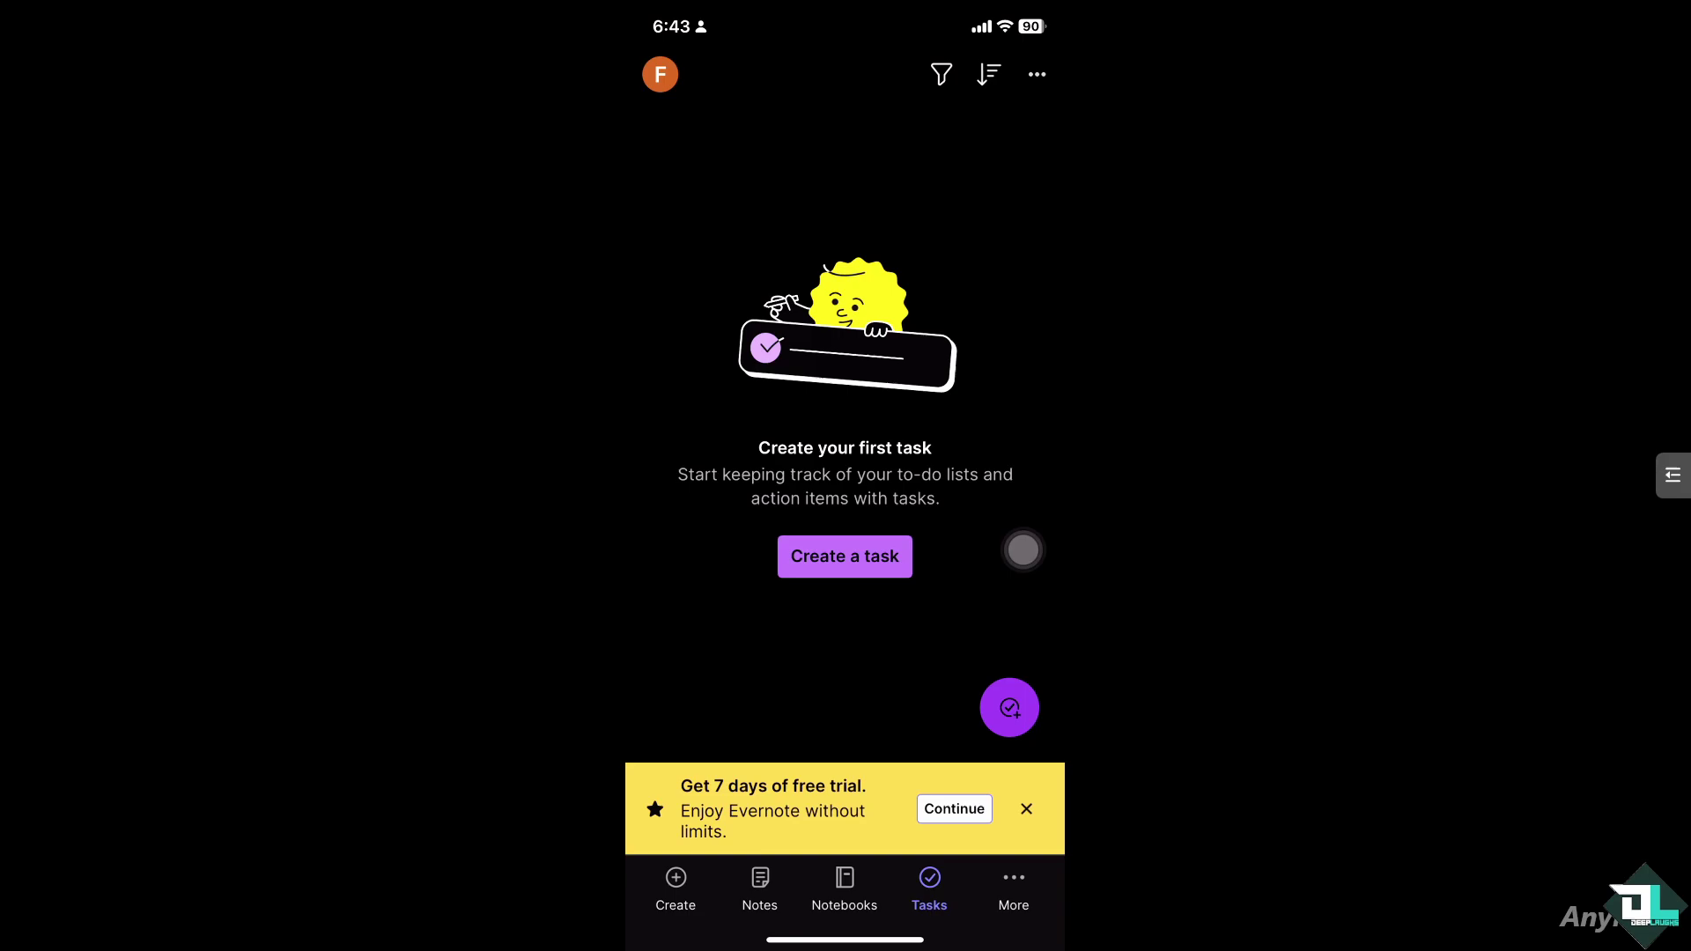
click(844, 554)
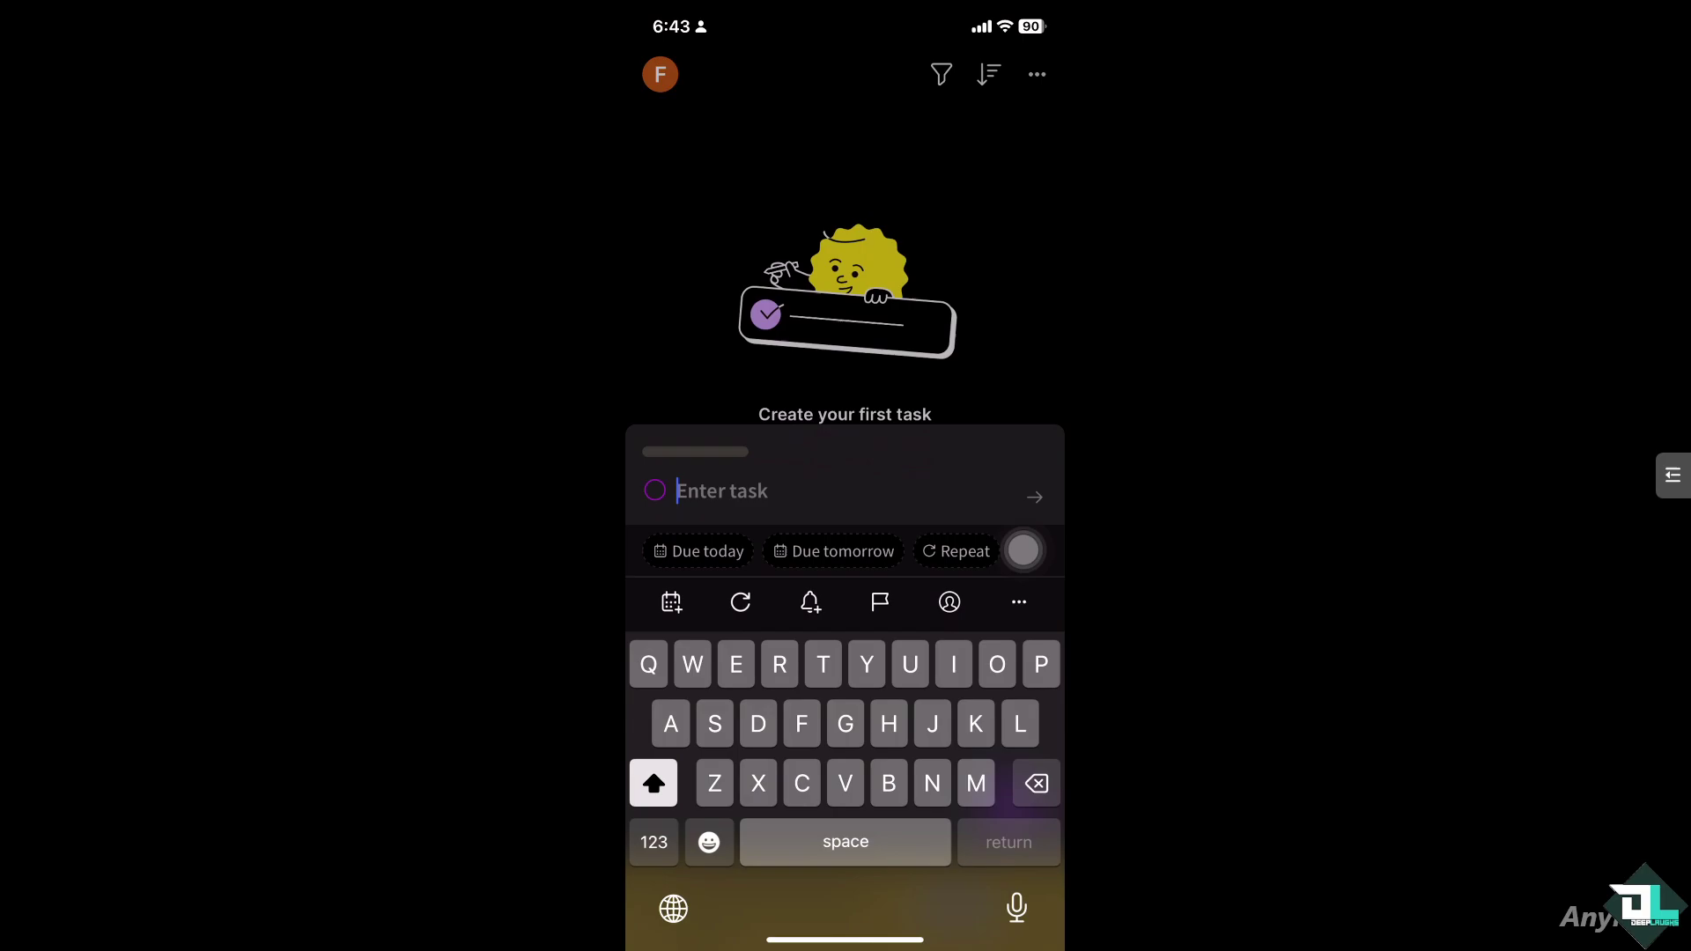
text(How to )
text(Take Gand)
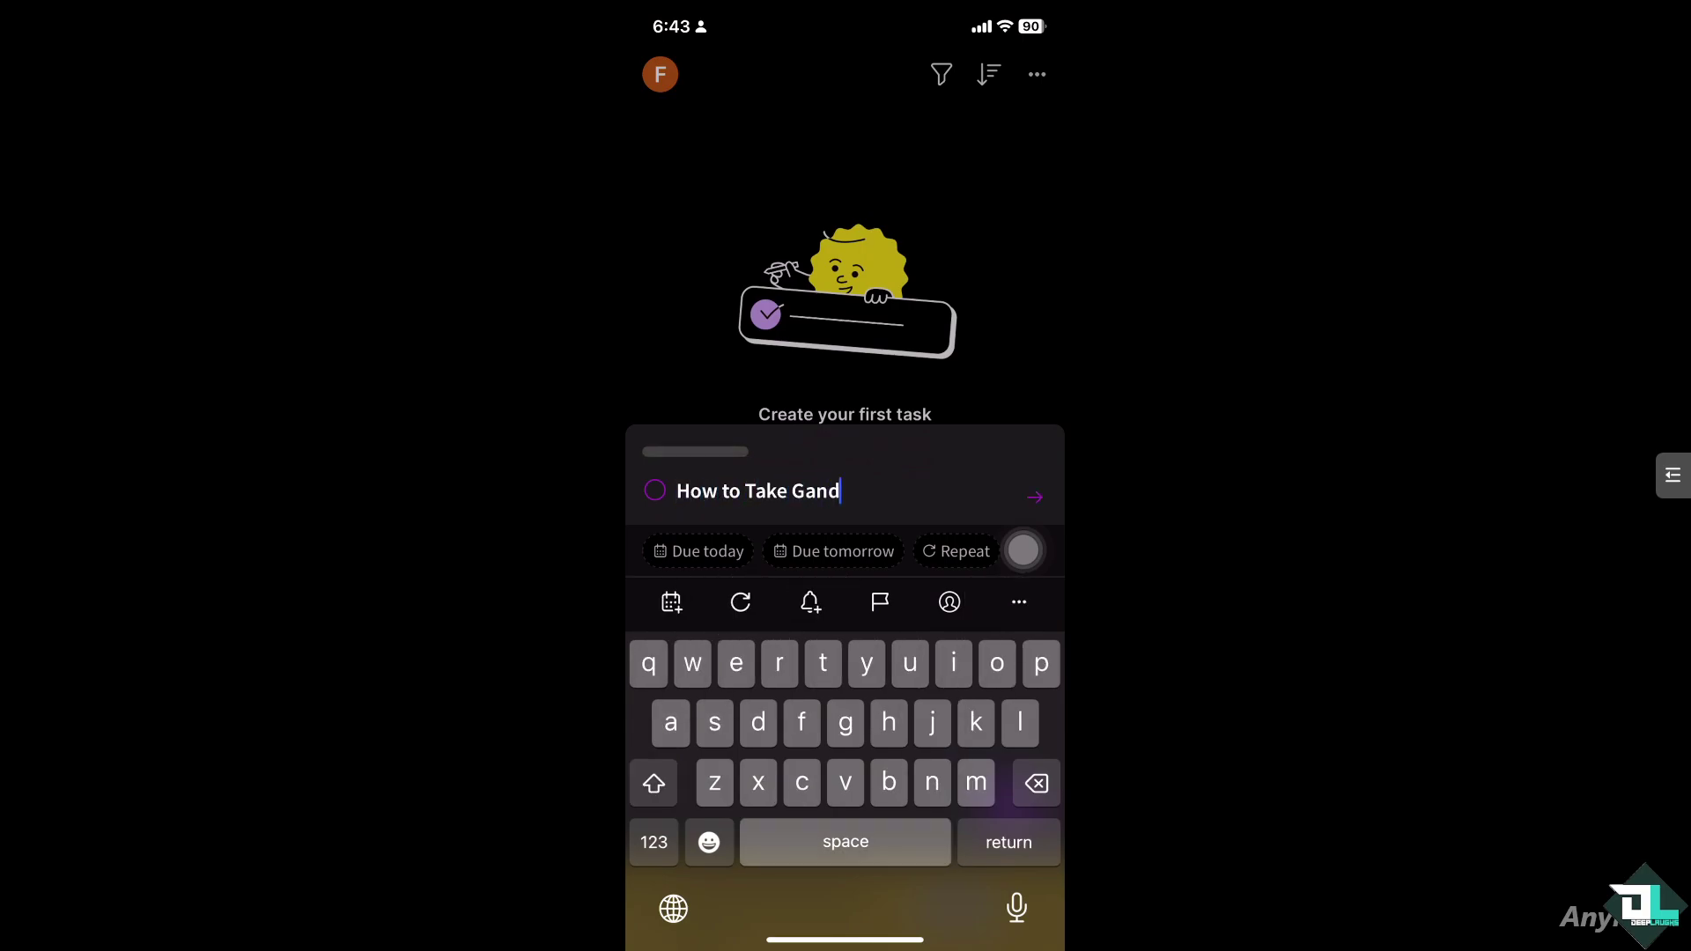
key(BackSpace)
key(BackSpace)
key(BackSpace)
key(BackSpace)
text(Han)
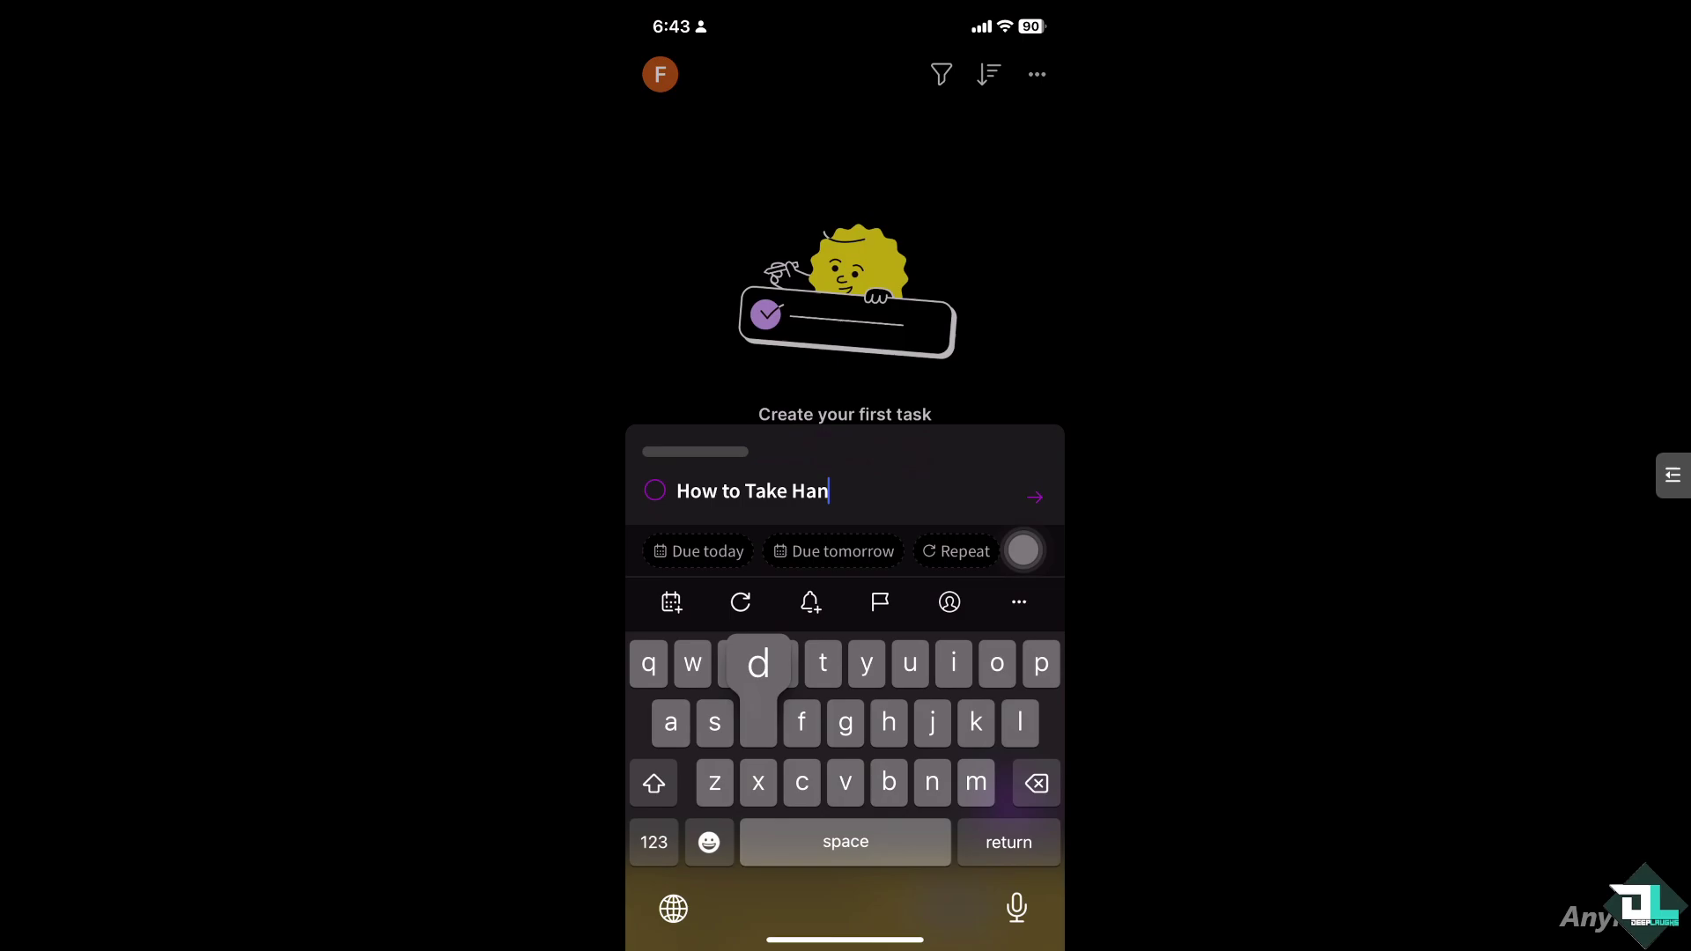
text(dwritten )
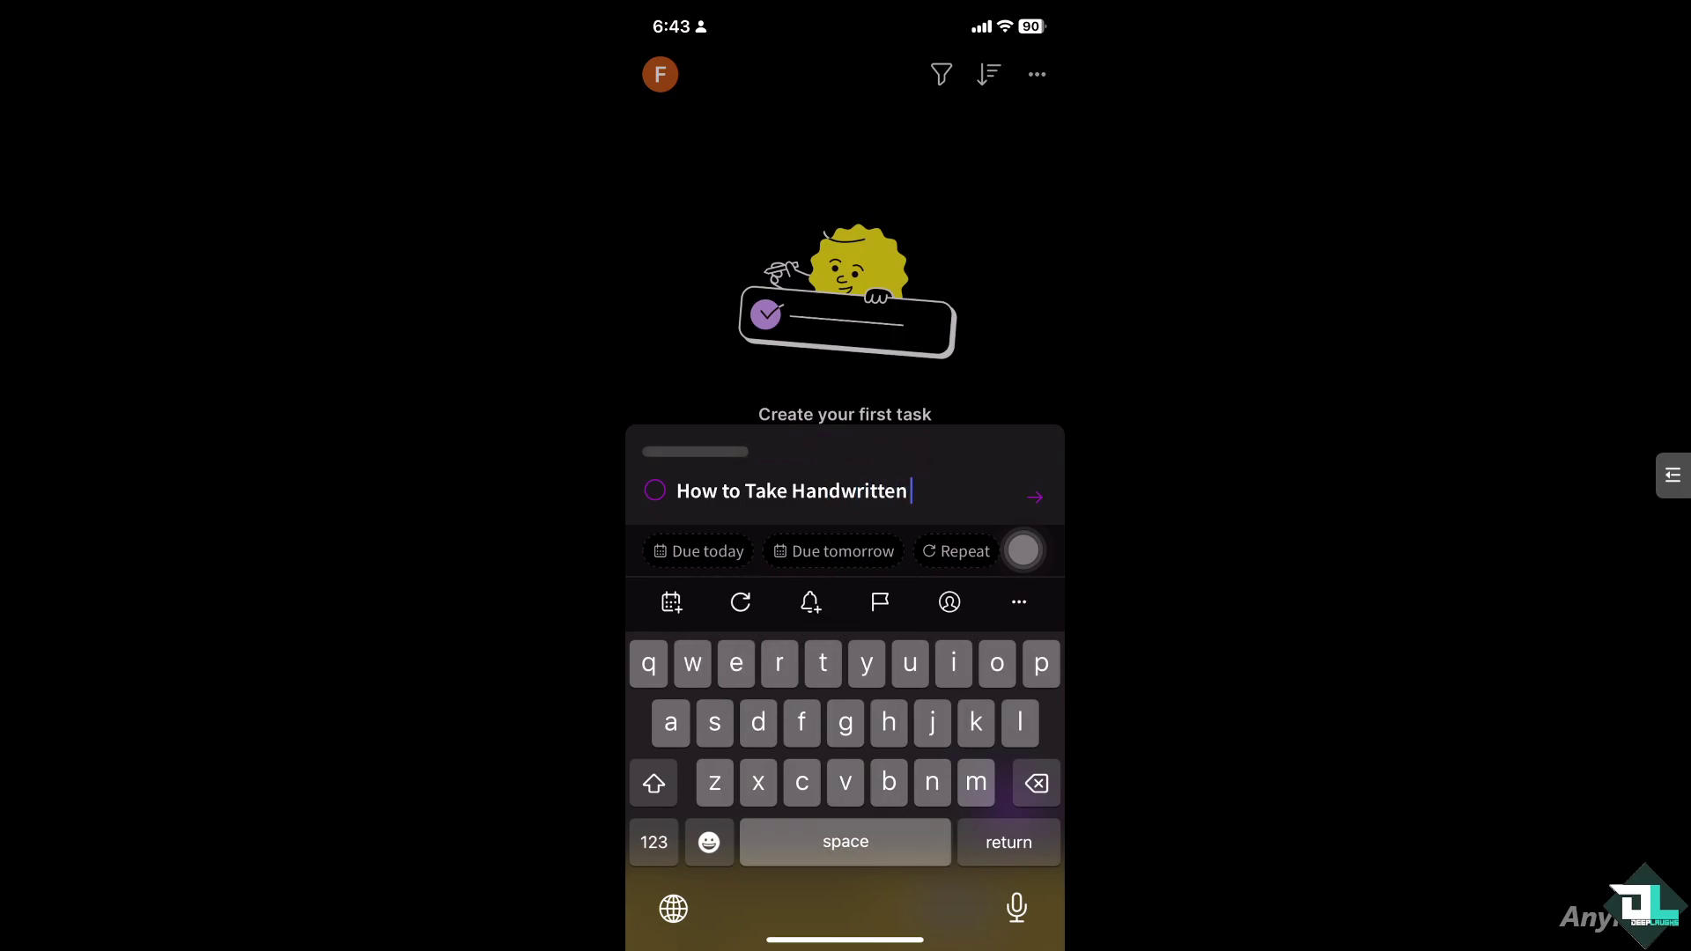
text(Notes)
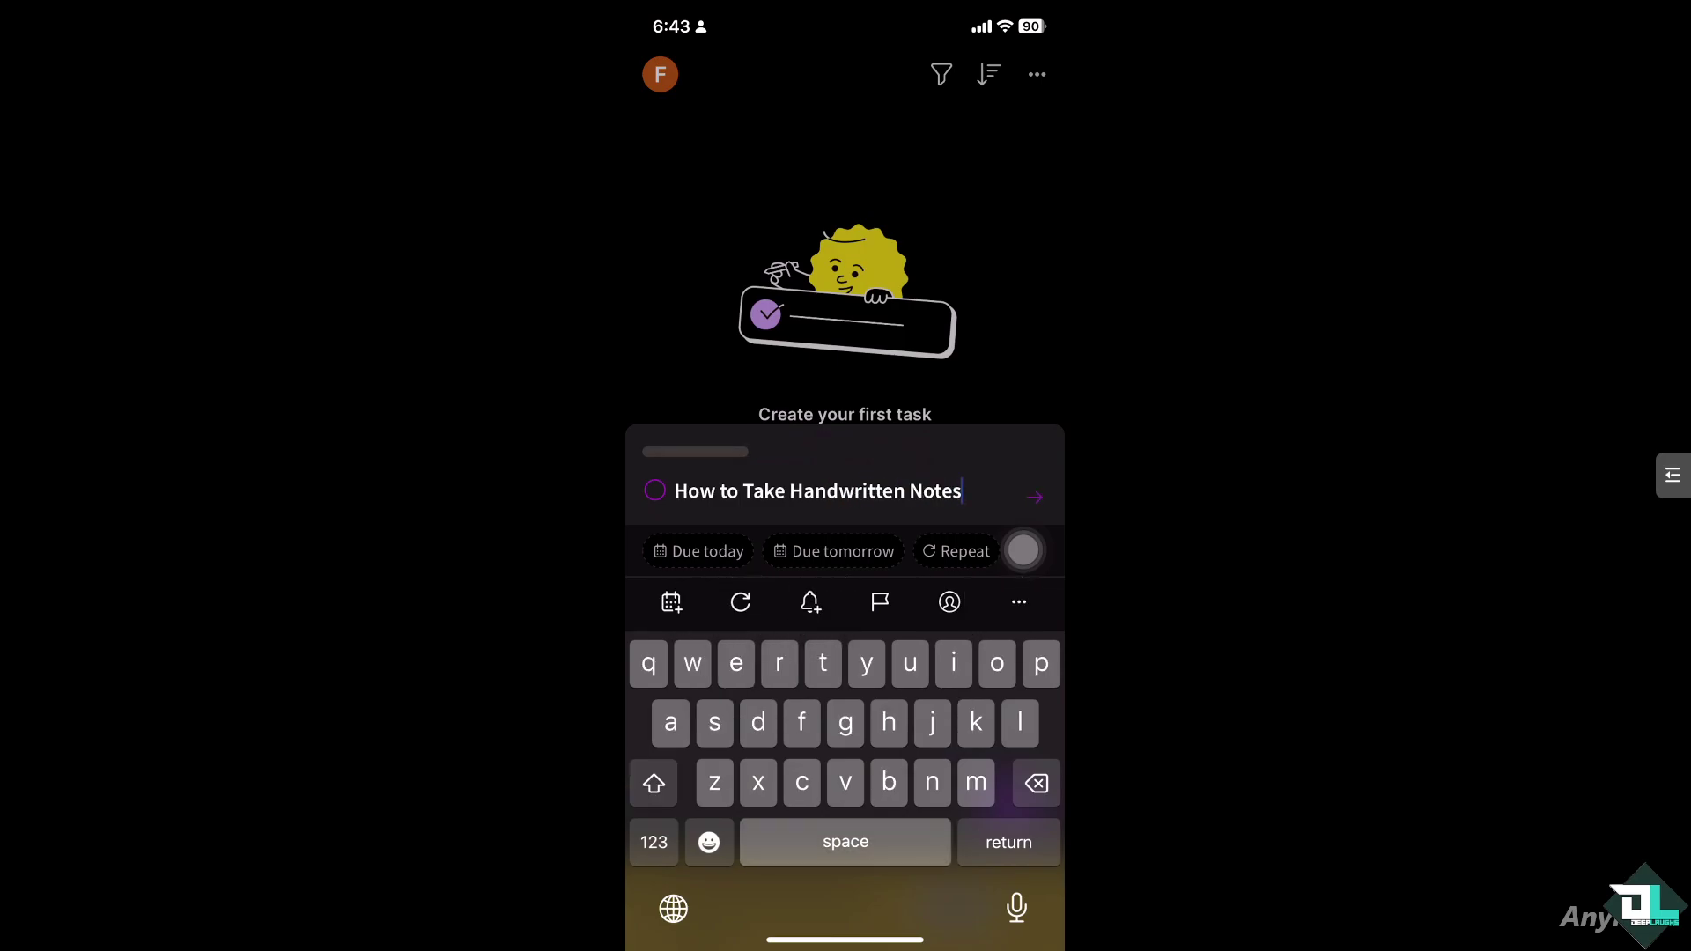
click(1007, 842)
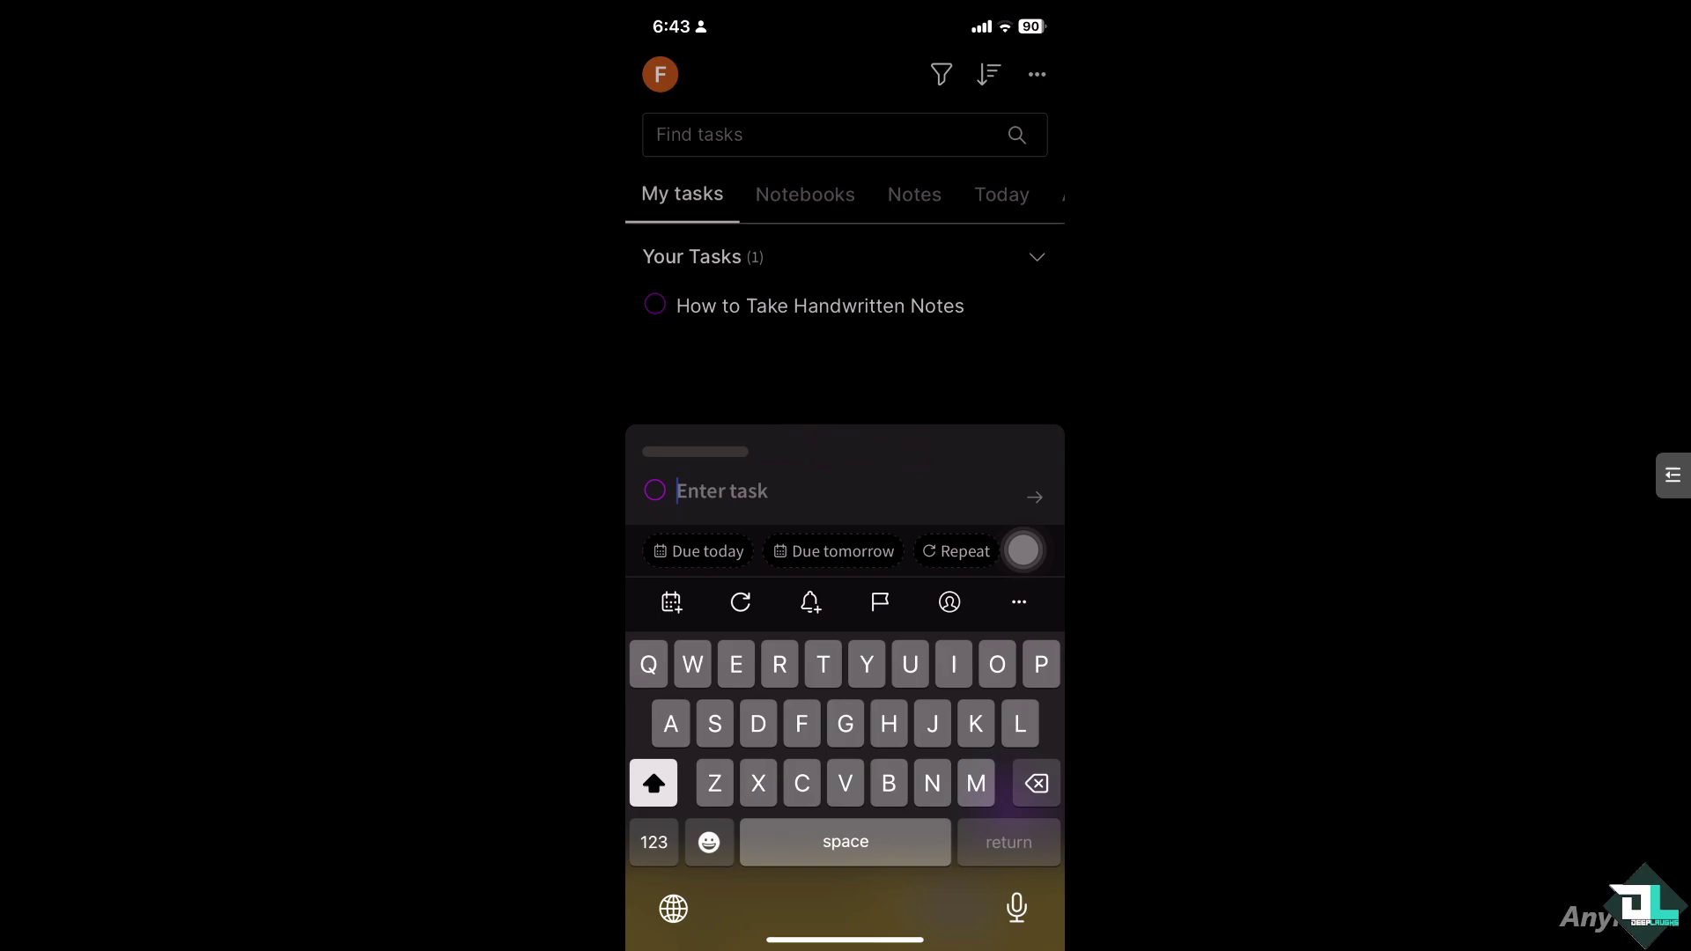
Reopen the new task, group tasks by note, and begin another Things to do task.
click(1024, 550)
click(819, 305)
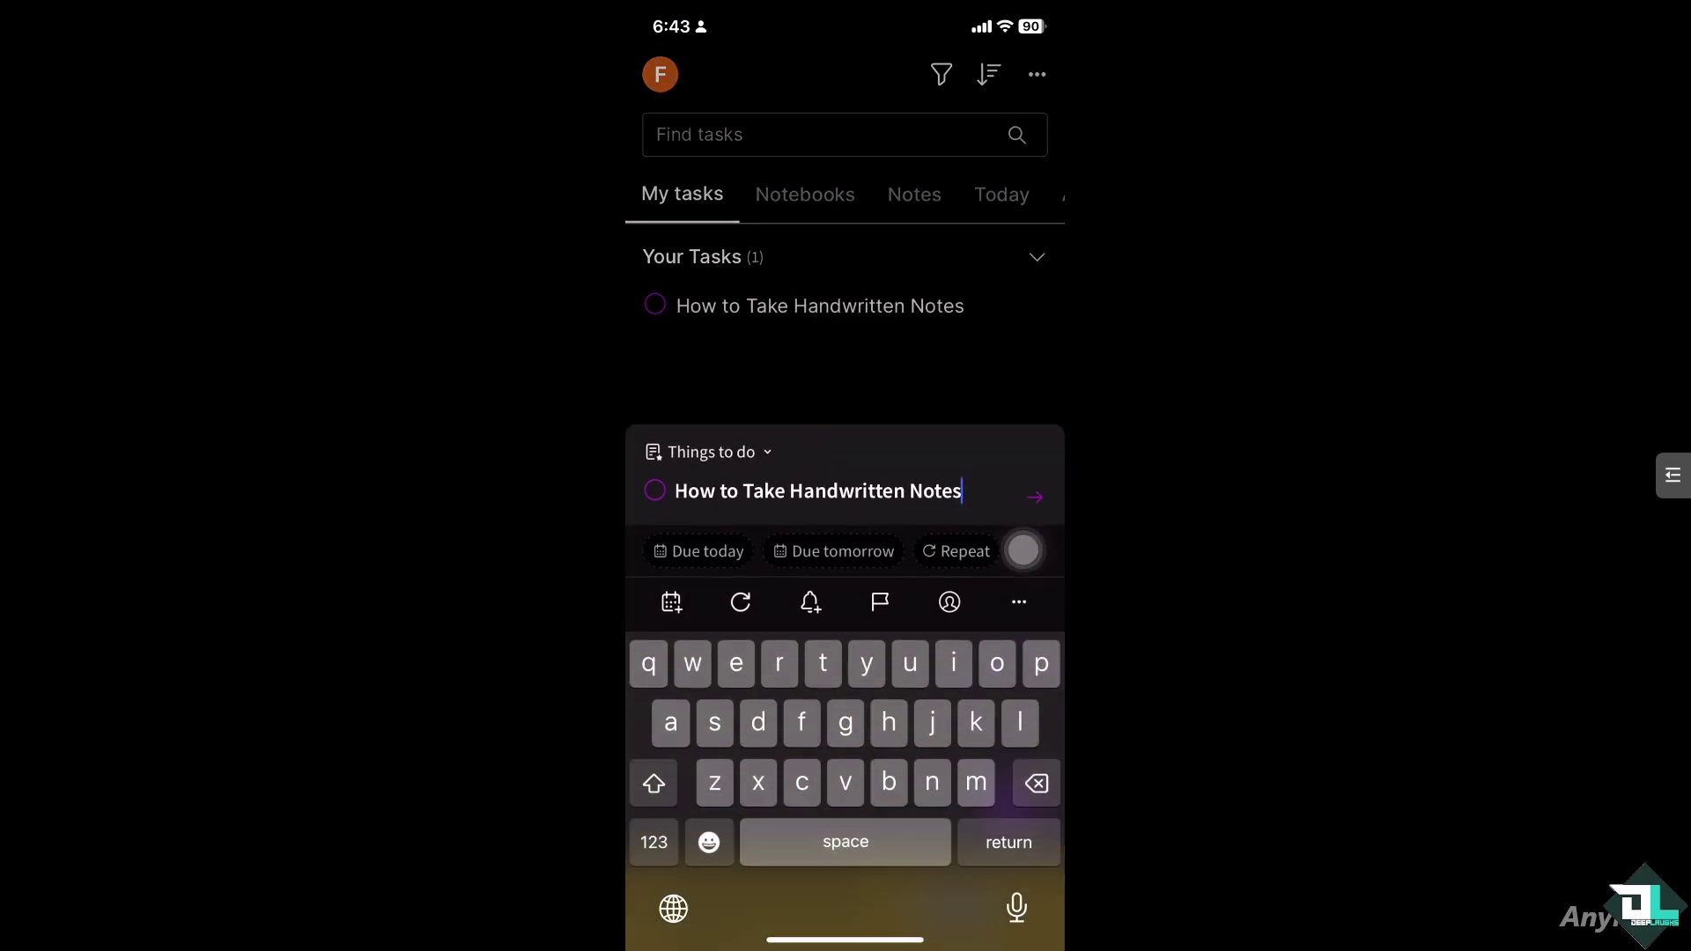
click(1024, 551)
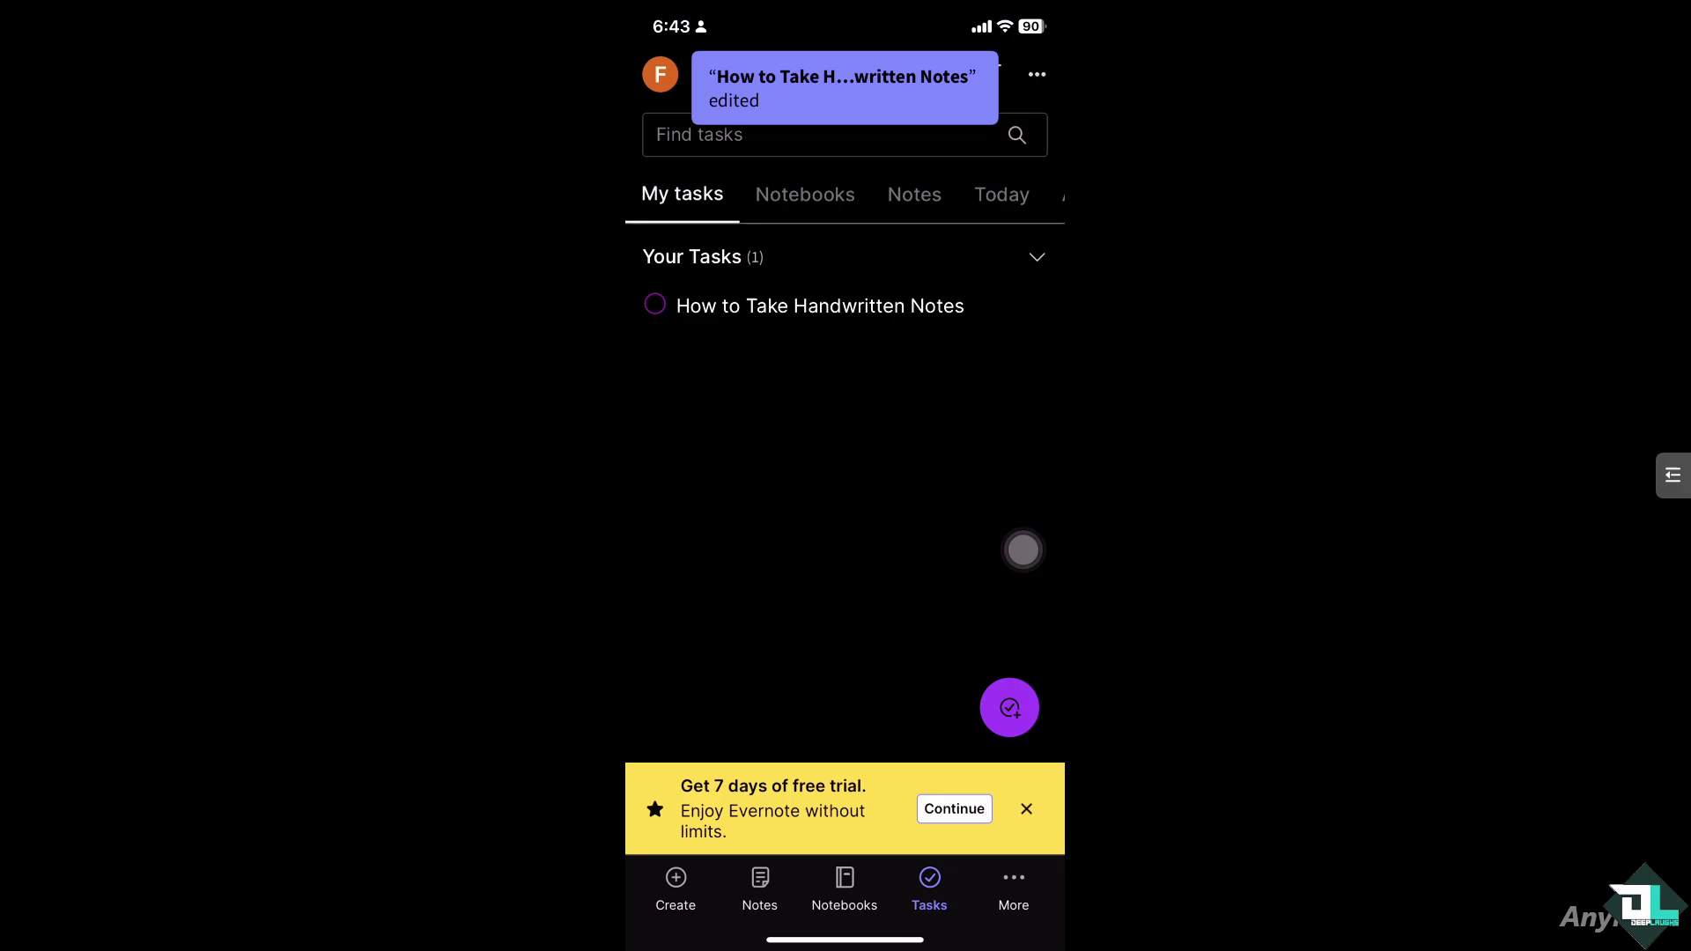
click(914, 195)
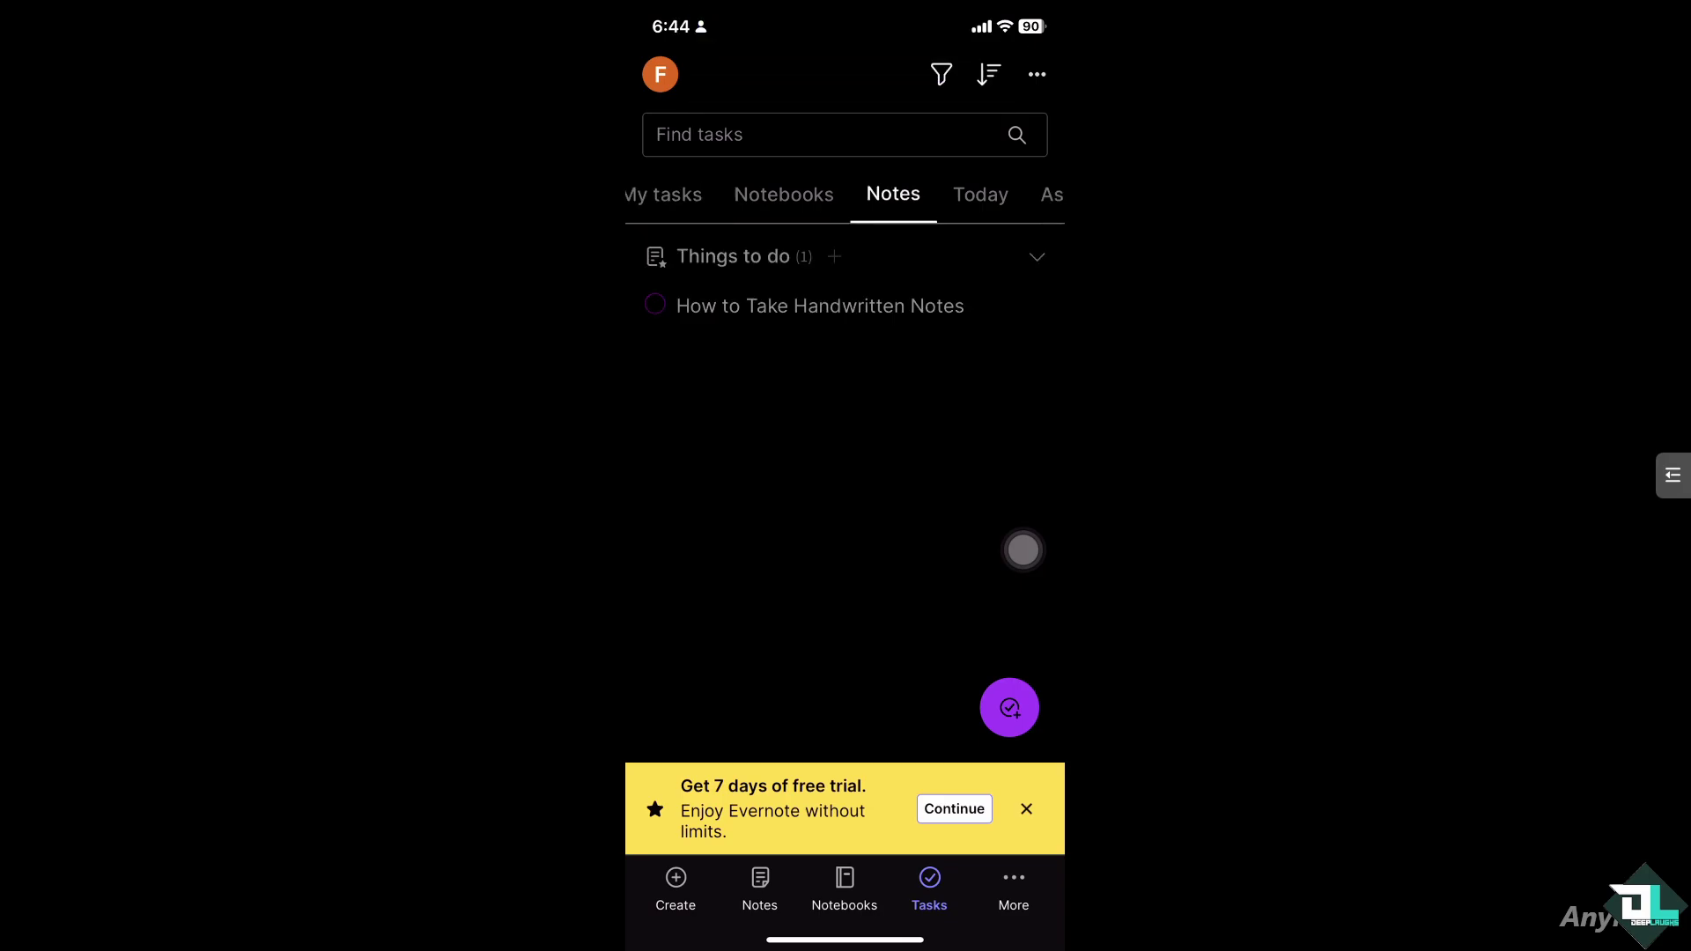
click(820, 305)
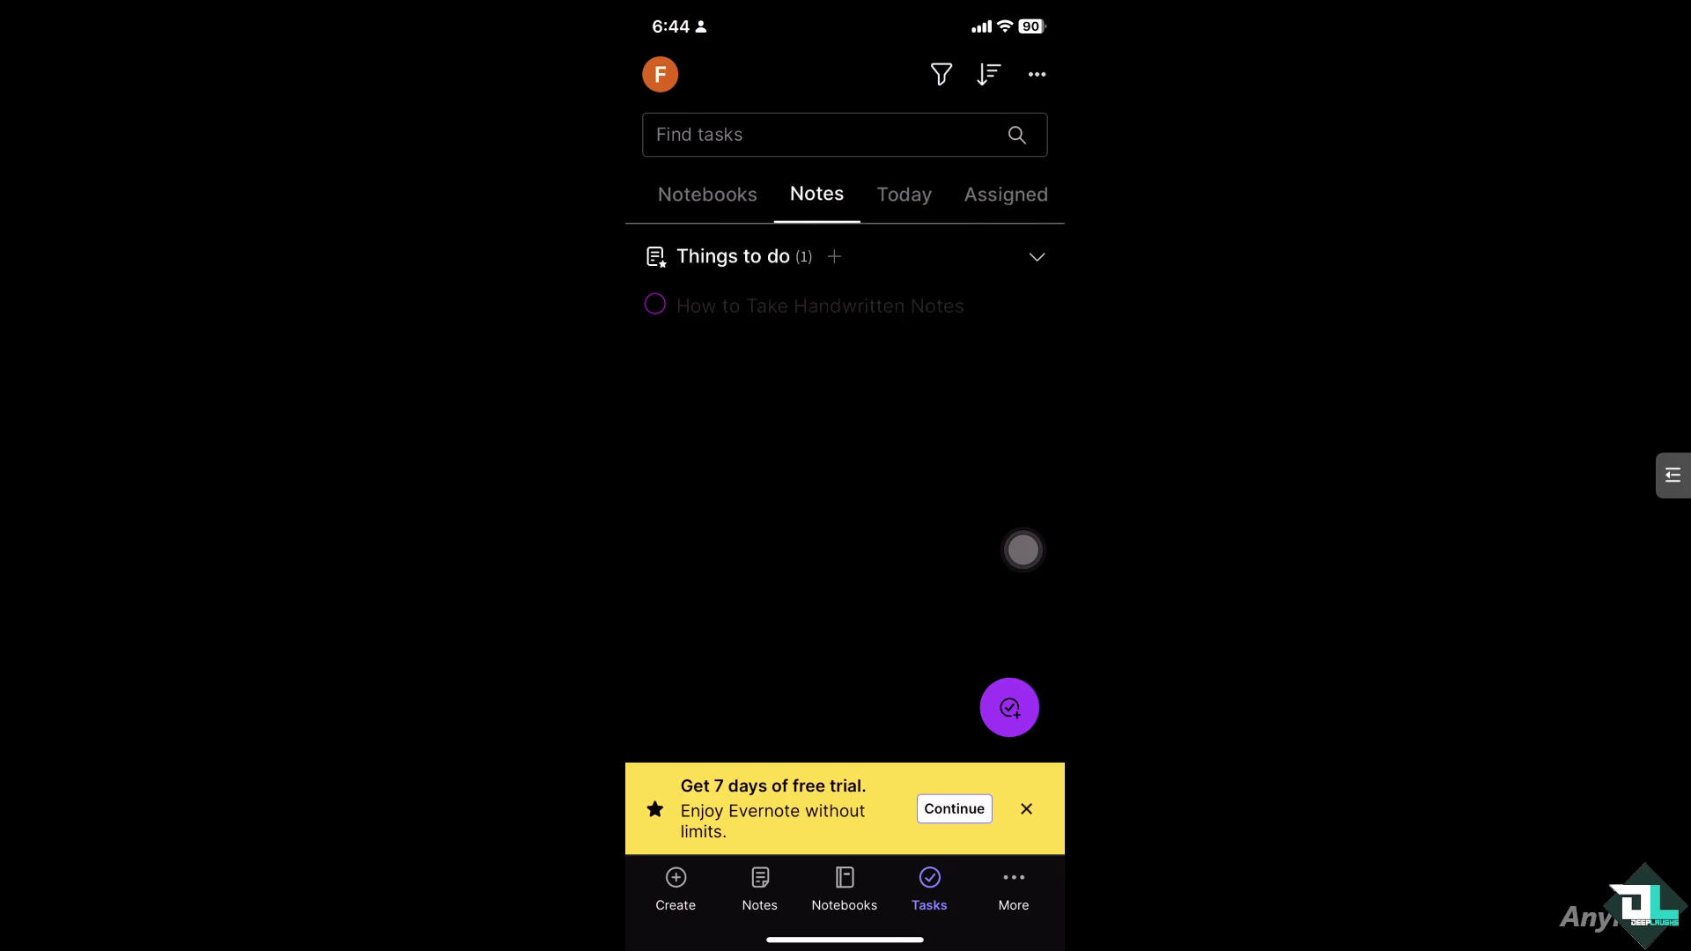
click(1024, 550)
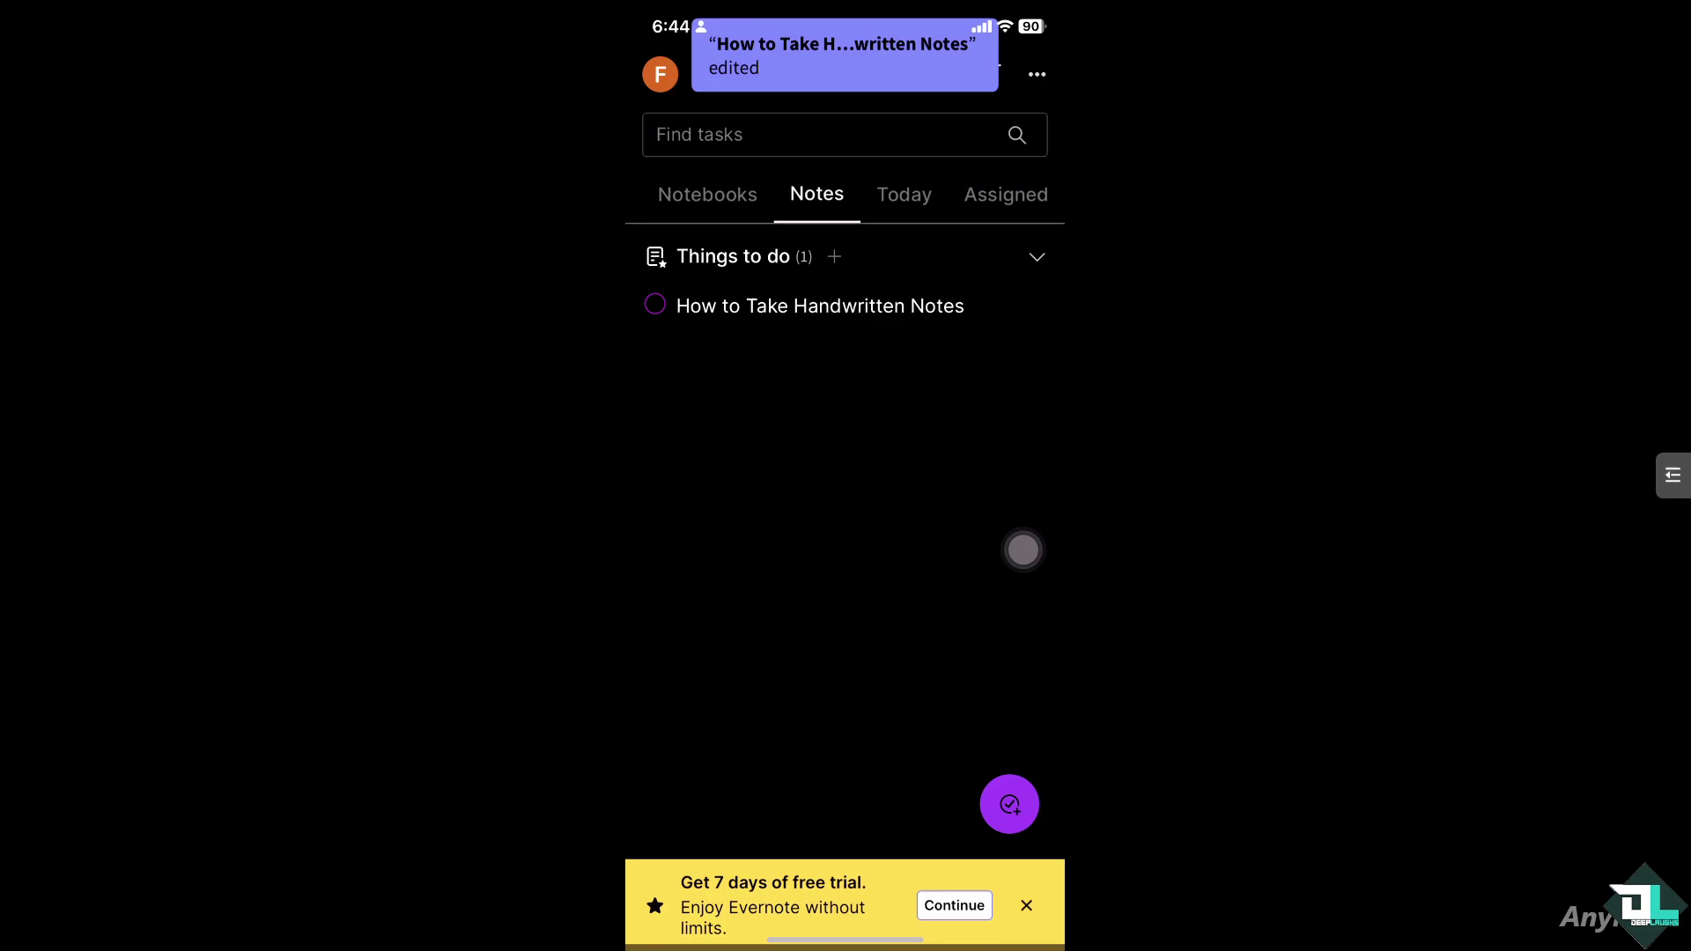
click(834, 254)
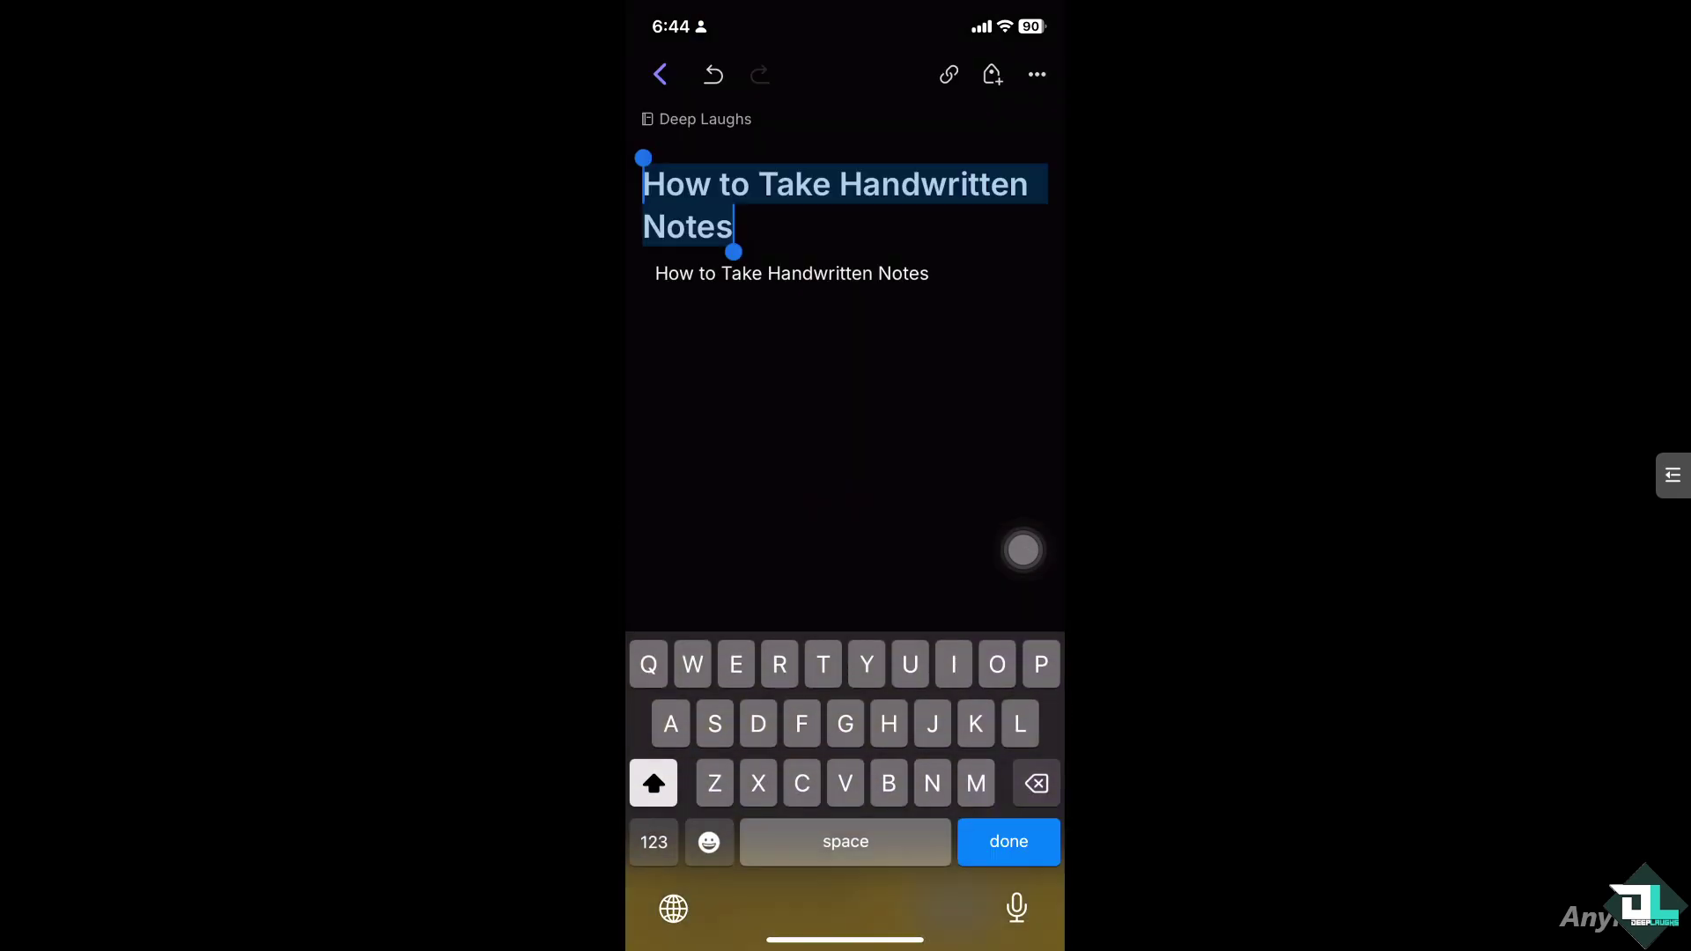
Select the handwritten image below the note title and bring up its action menu.
click(845, 318)
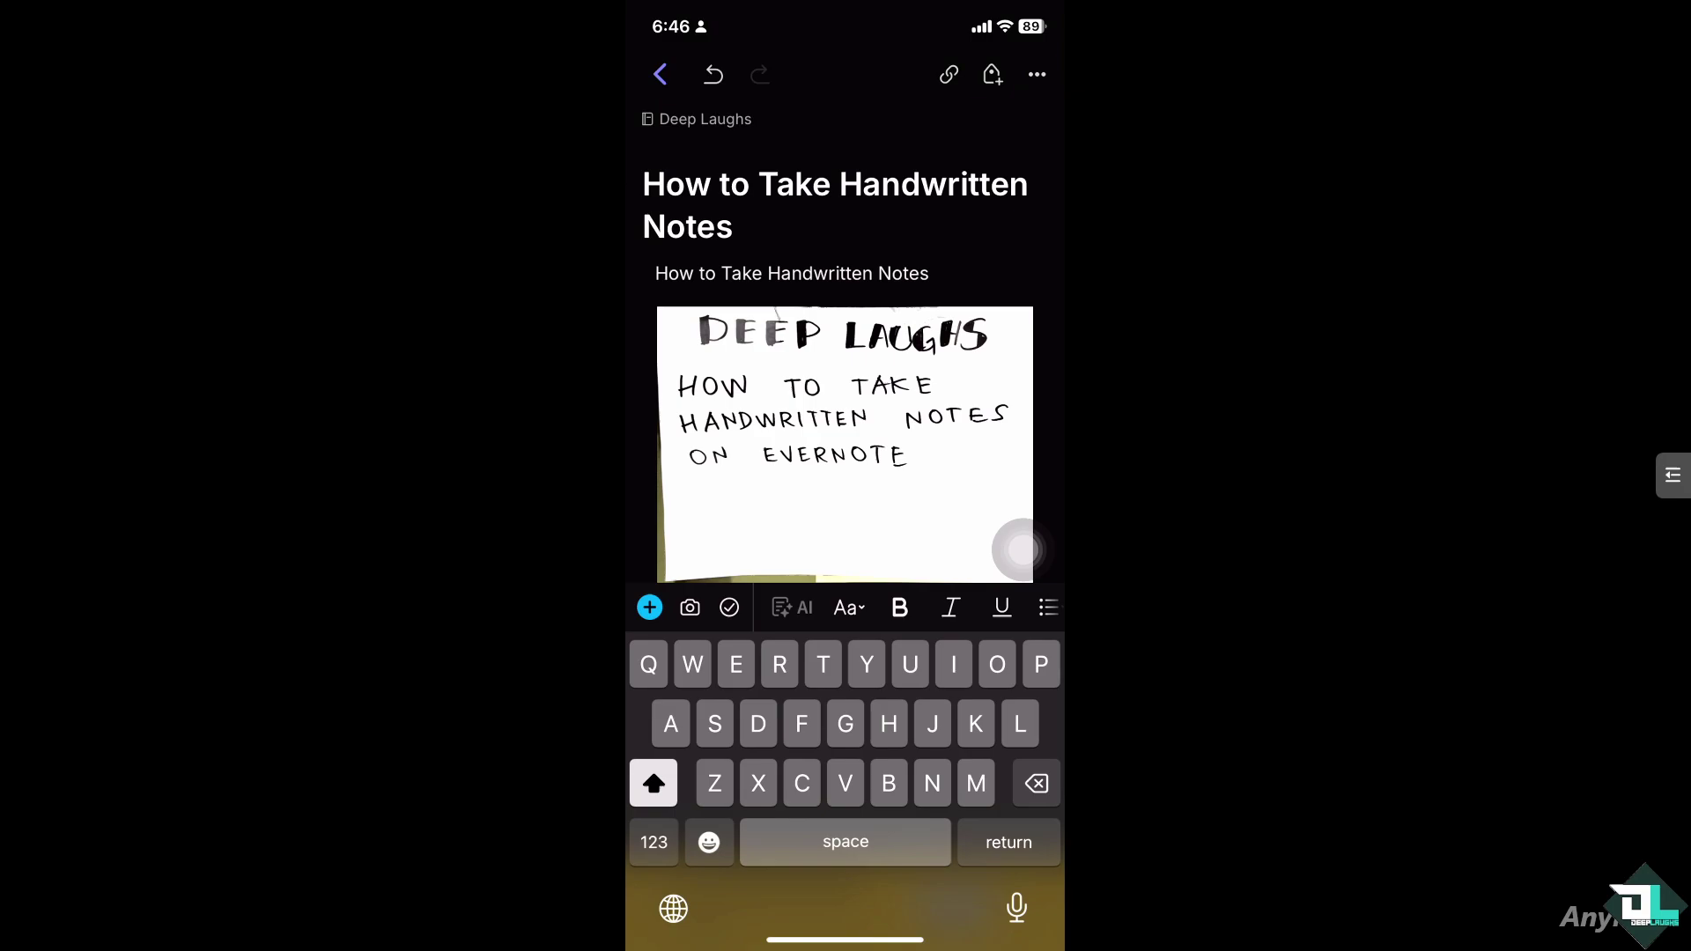
click(1015, 549)
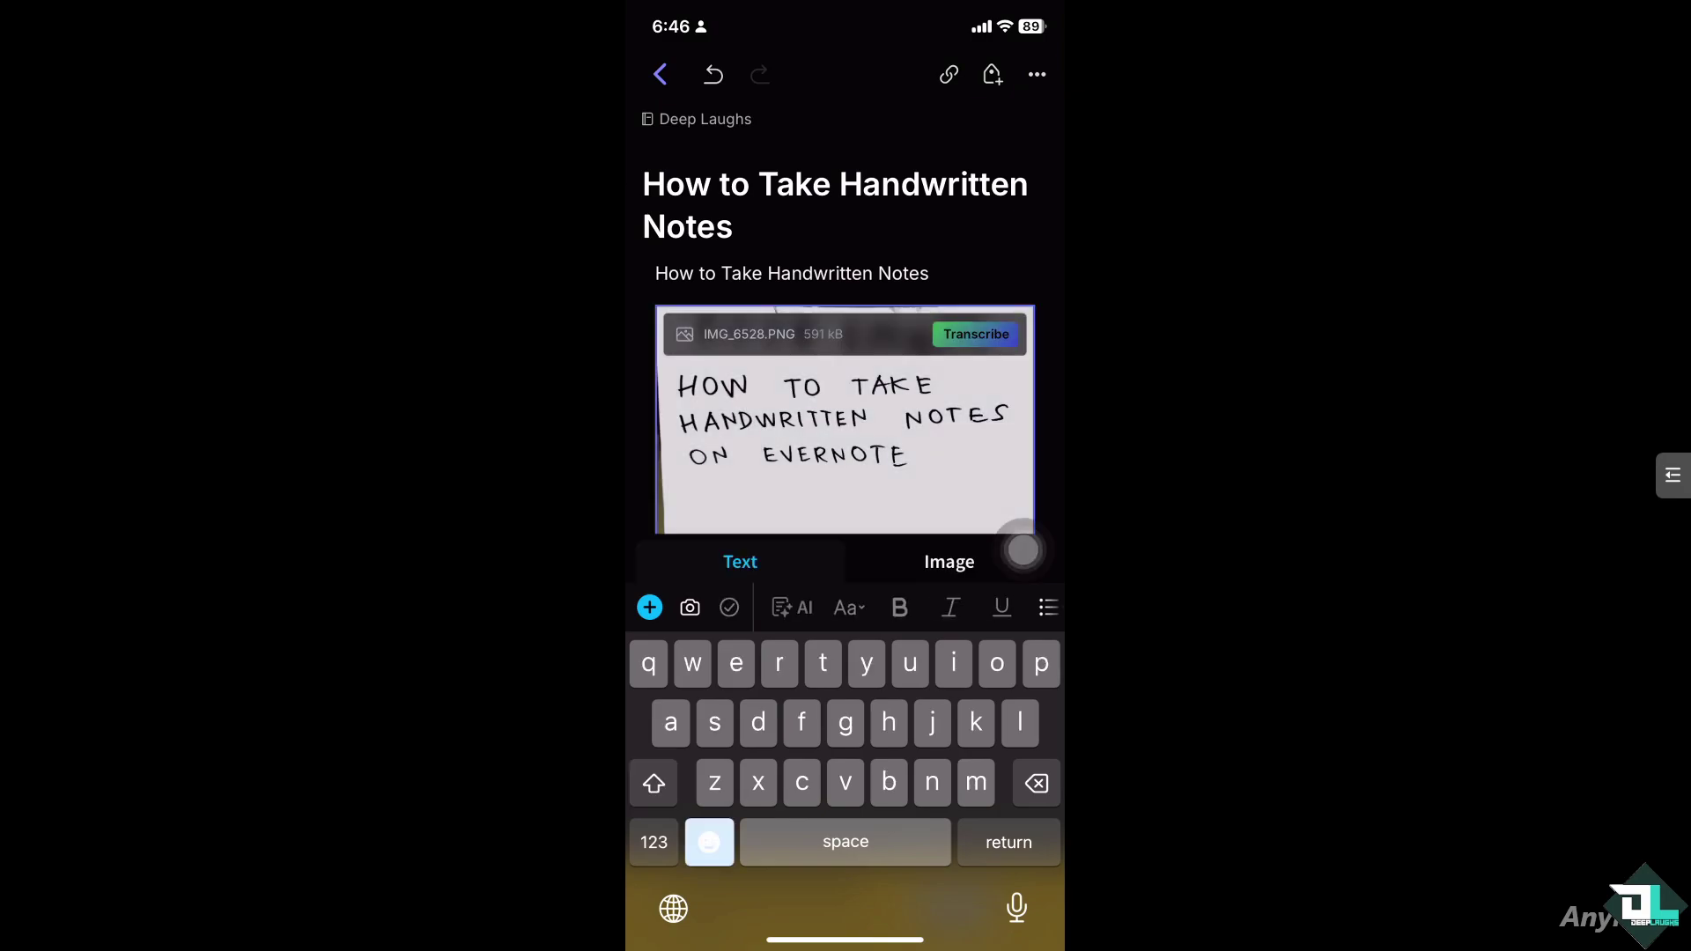
click(948, 562)
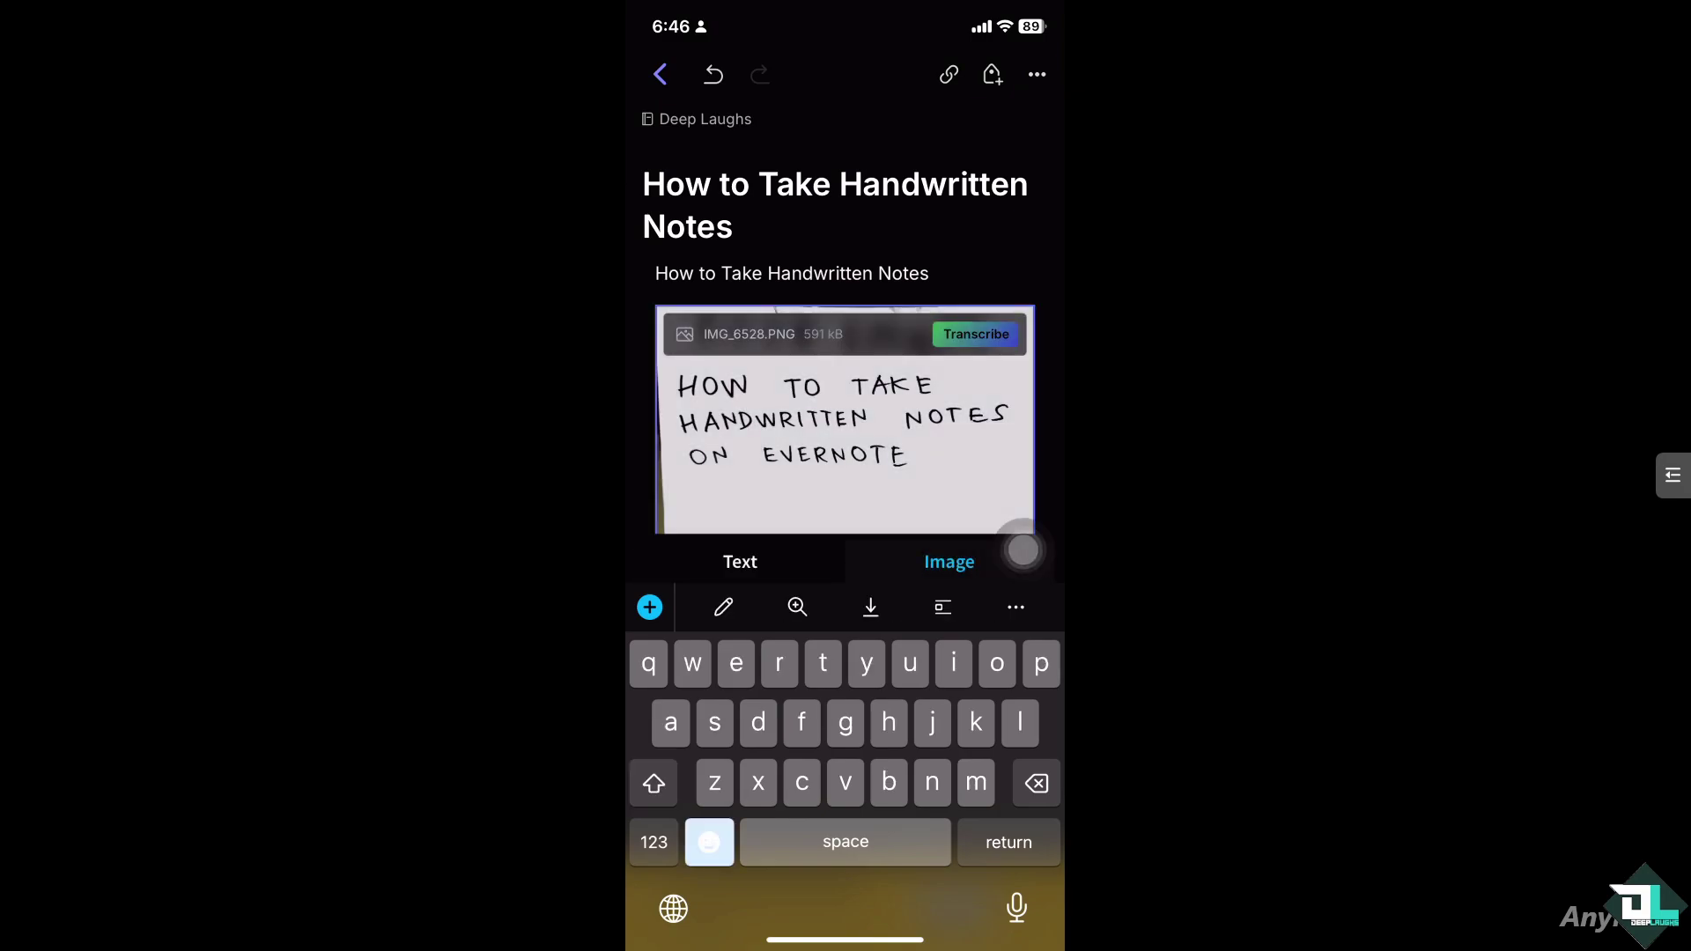
click(1015, 606)
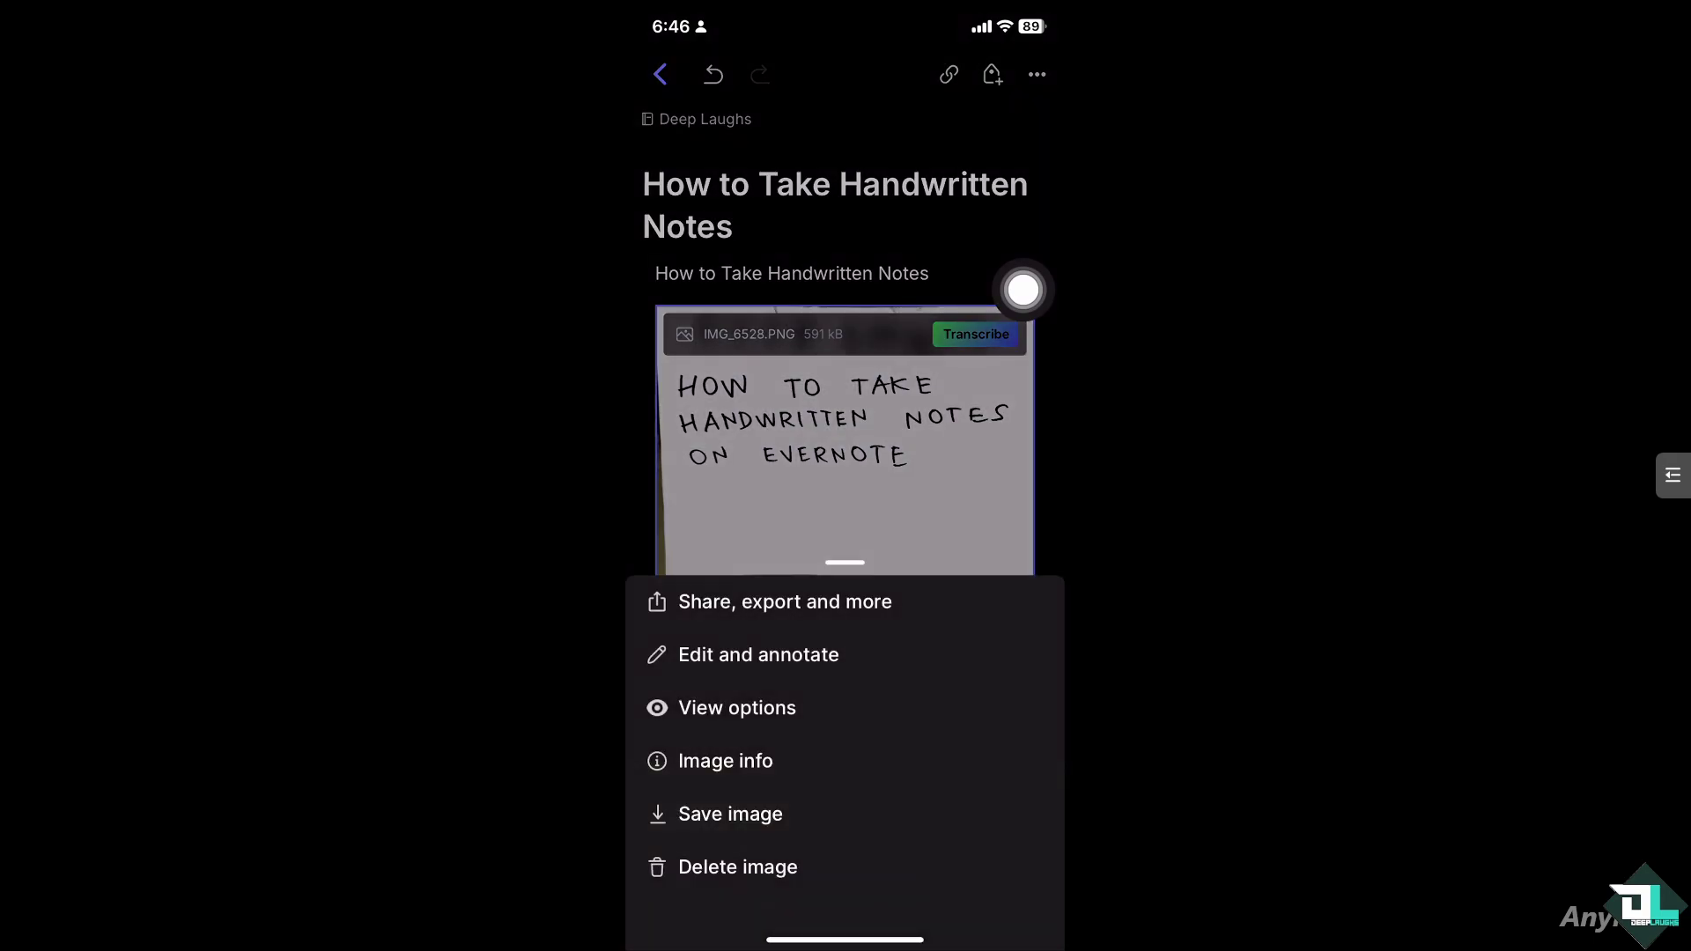
Draw three pink arrows pointing up at the title text and EVERNOTE.
click(760, 655)
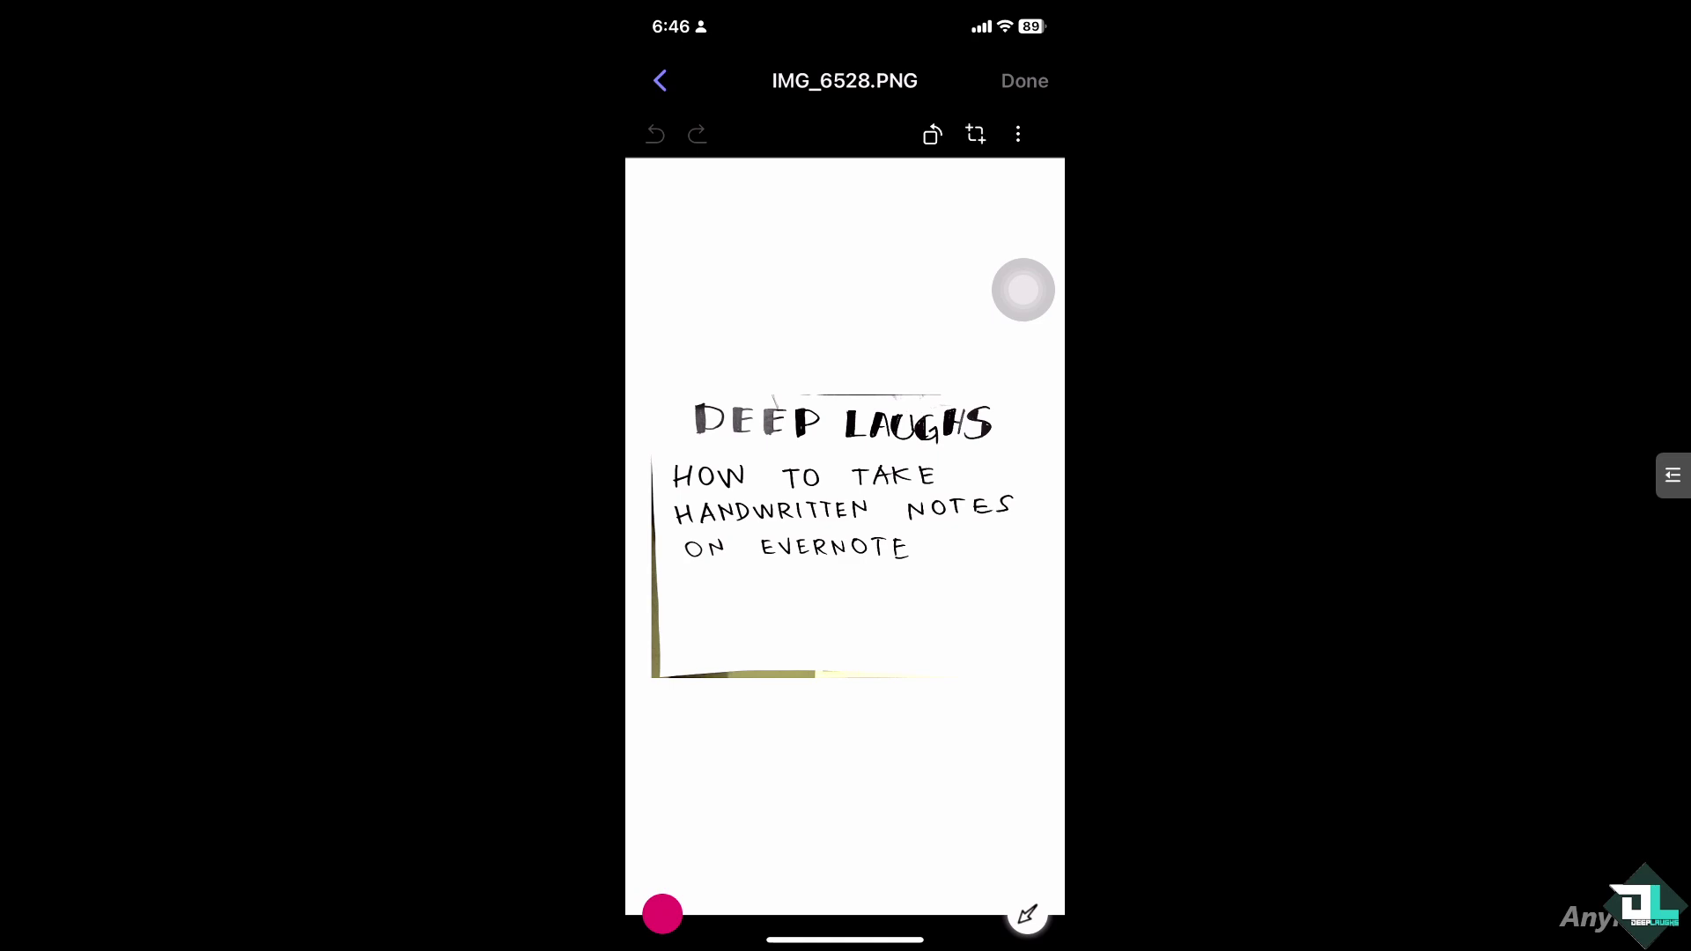
drag(853, 656, 846, 570)
drag(752, 638, 751, 568)
drag(962, 623, 913, 579)
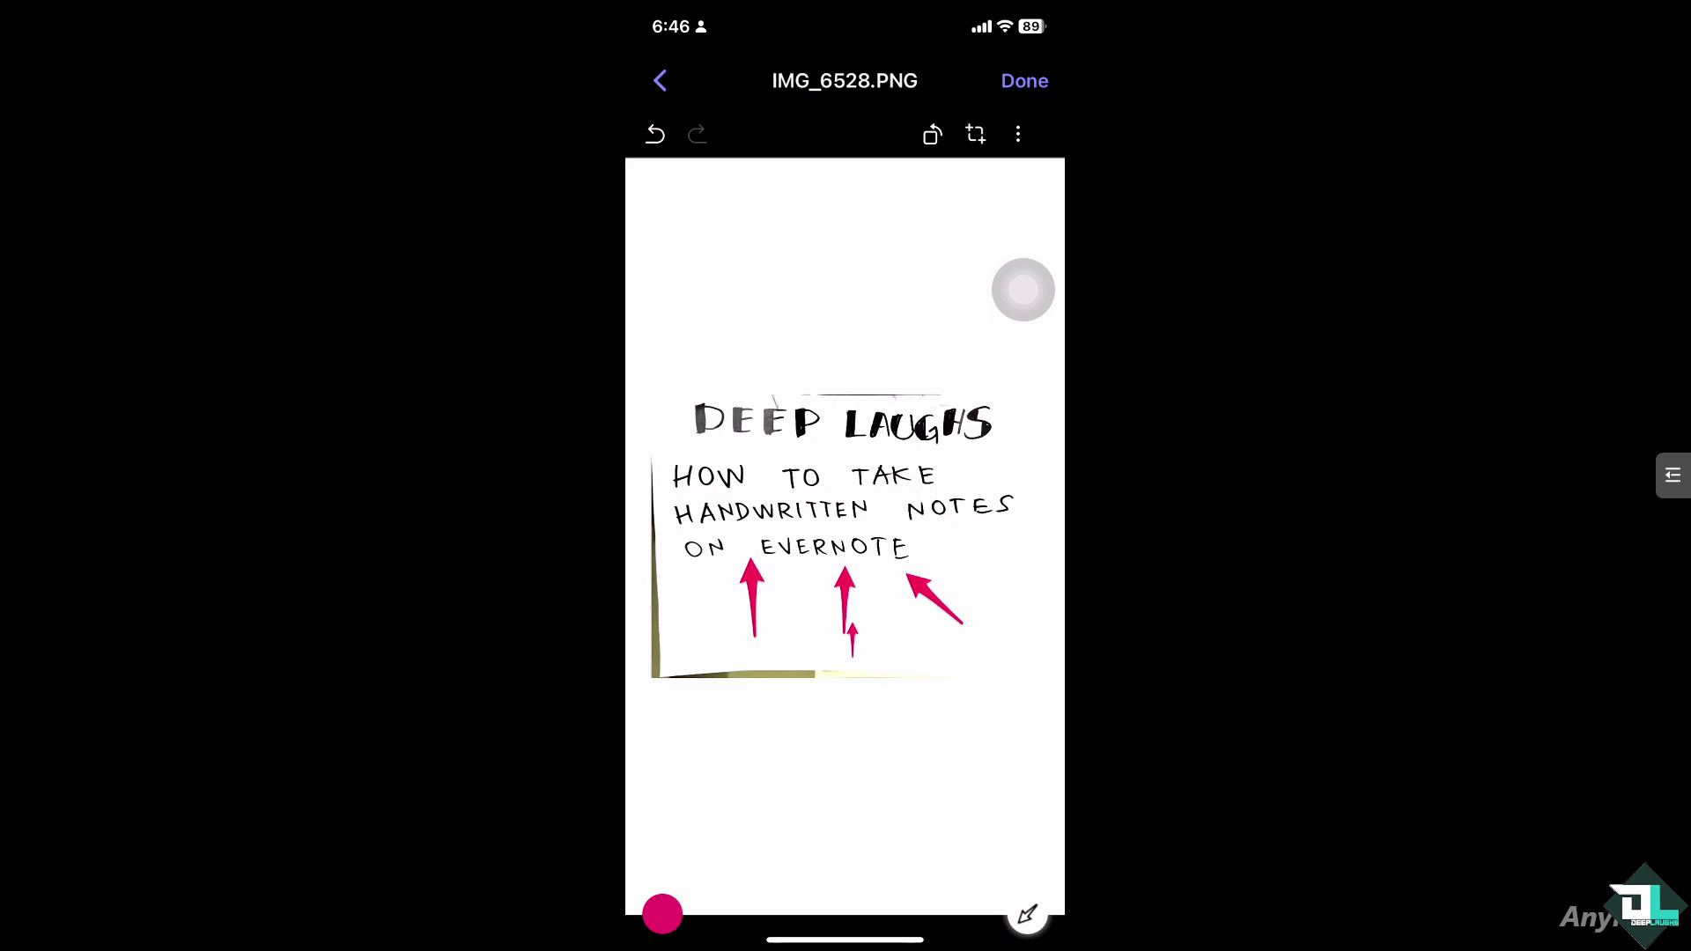
Add a text annotation near the image top, typing the 'Give Feedba' caption.
click(1027, 916)
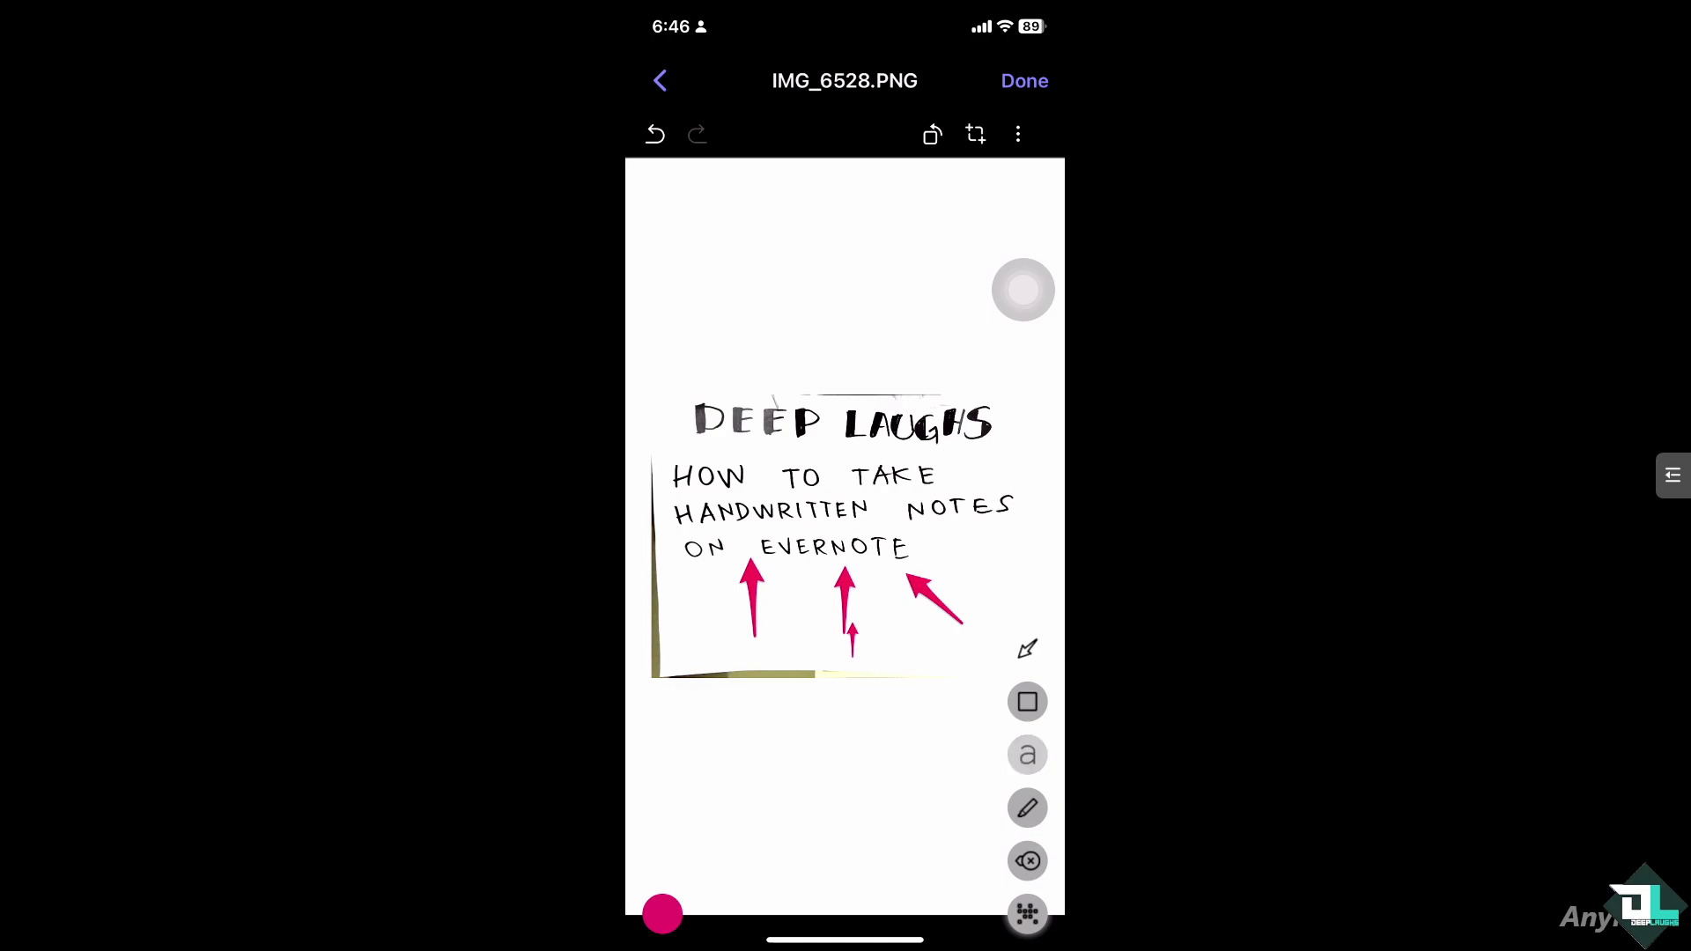
click(1026, 755)
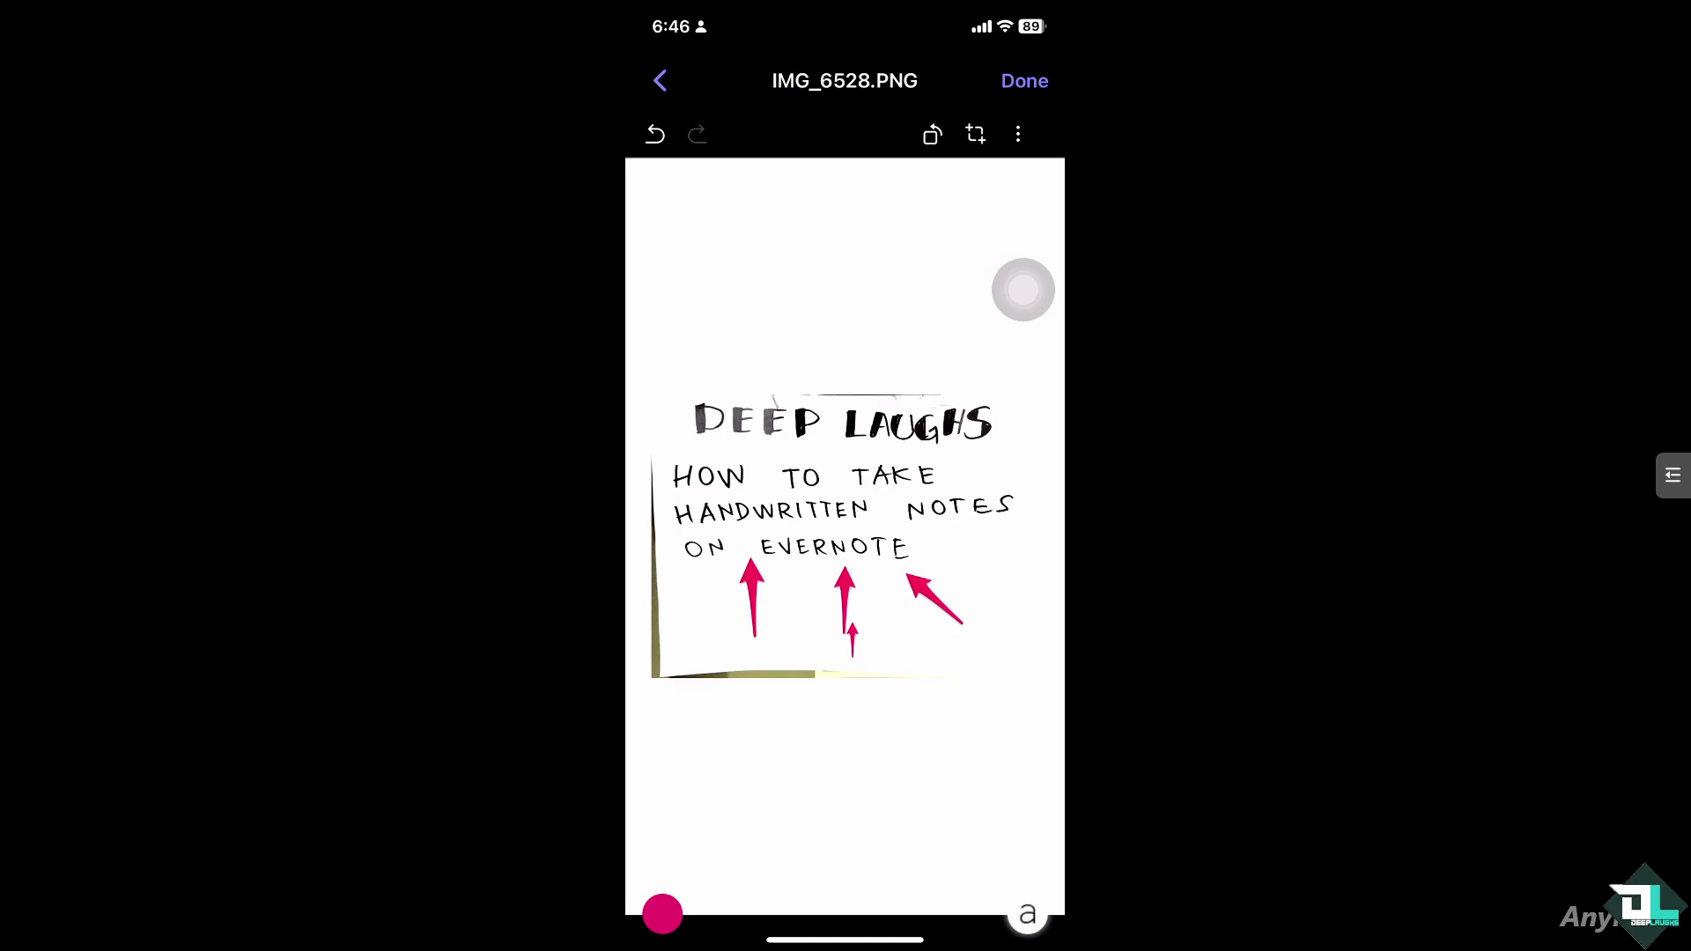
click(713, 277)
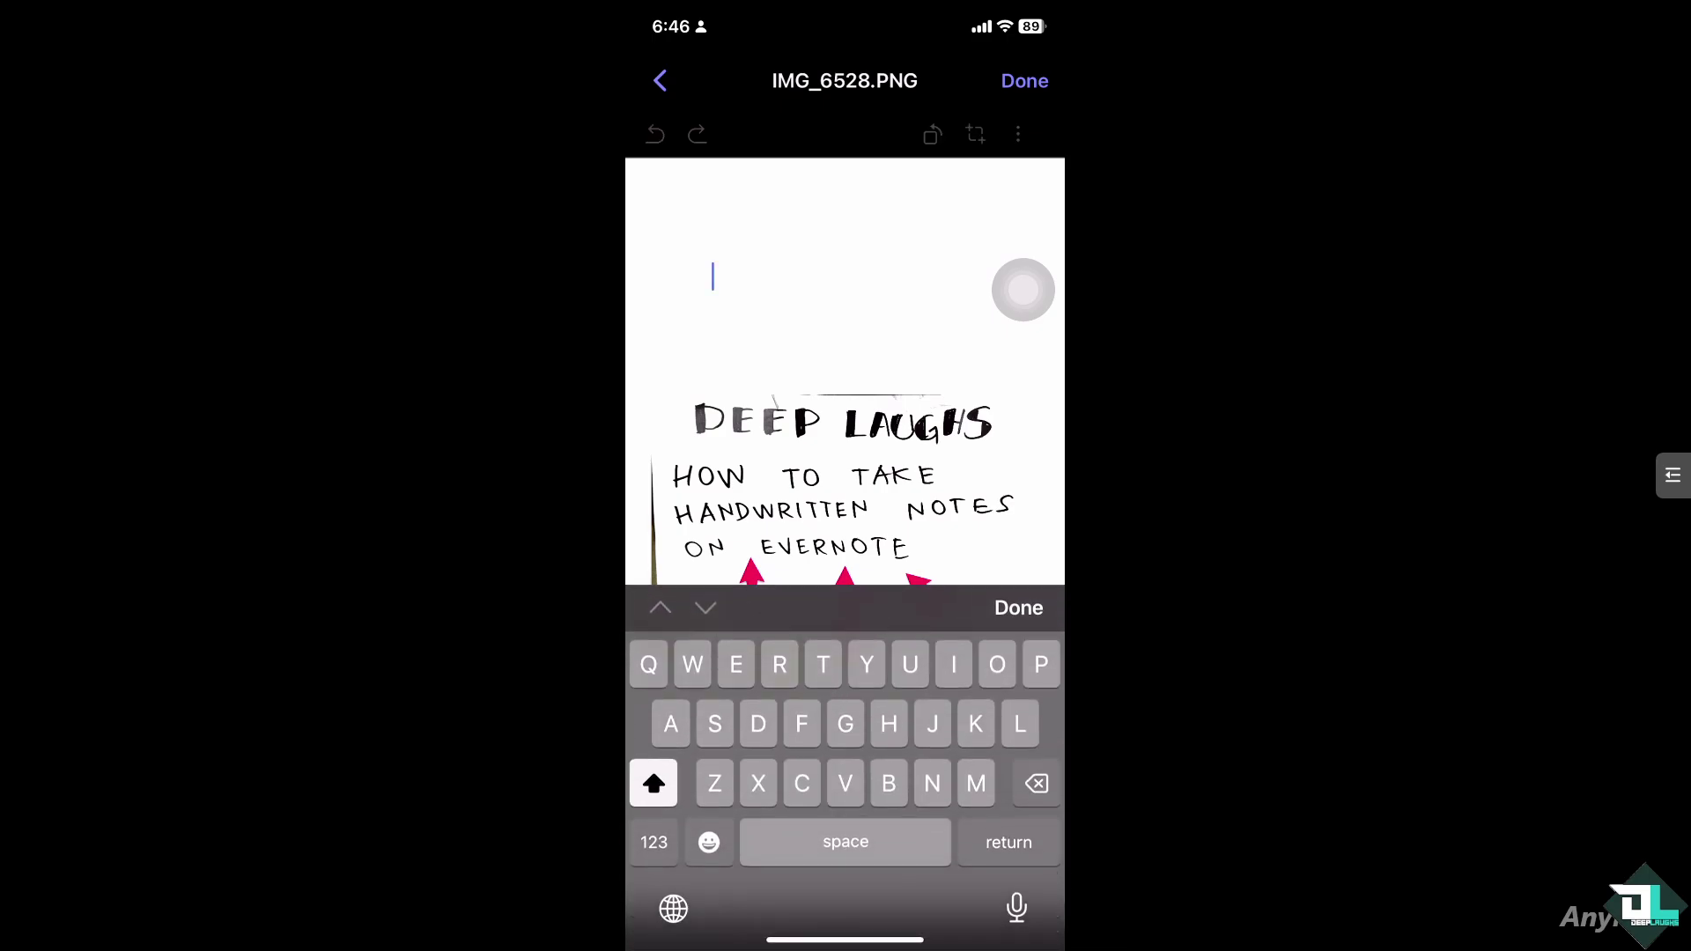
text(How)
key(BackSpace)
key(BackSpace)
key(BackSpace)
text(Give D)
key(BackSpace)
text(Feedba)
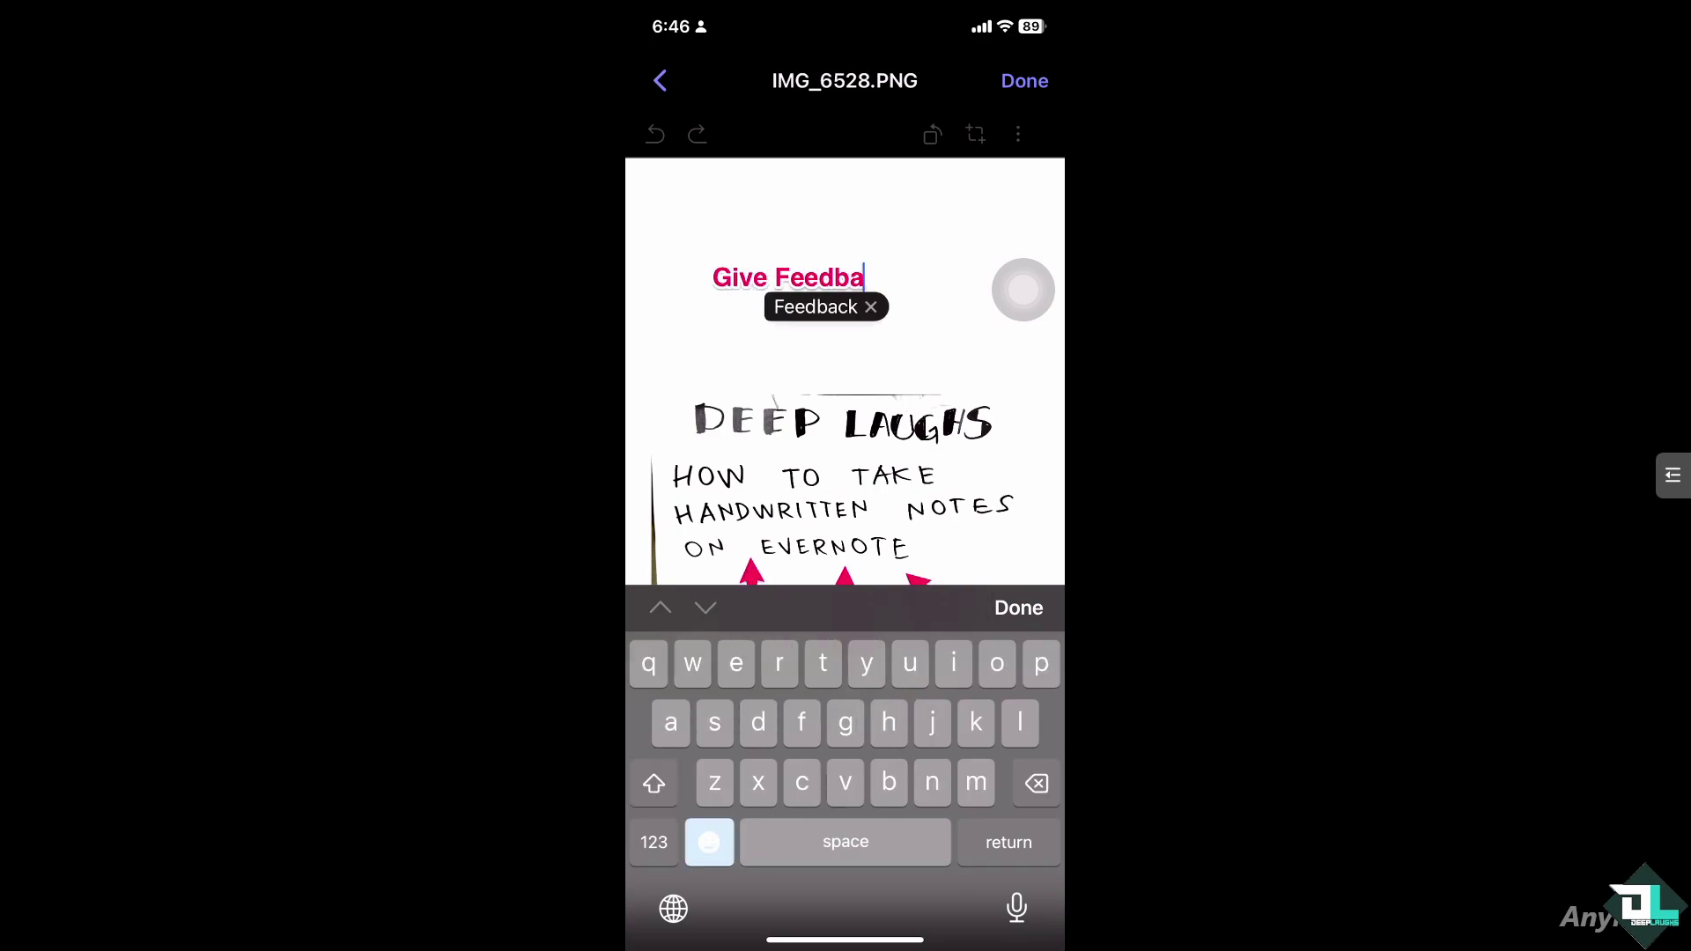
text(ck)
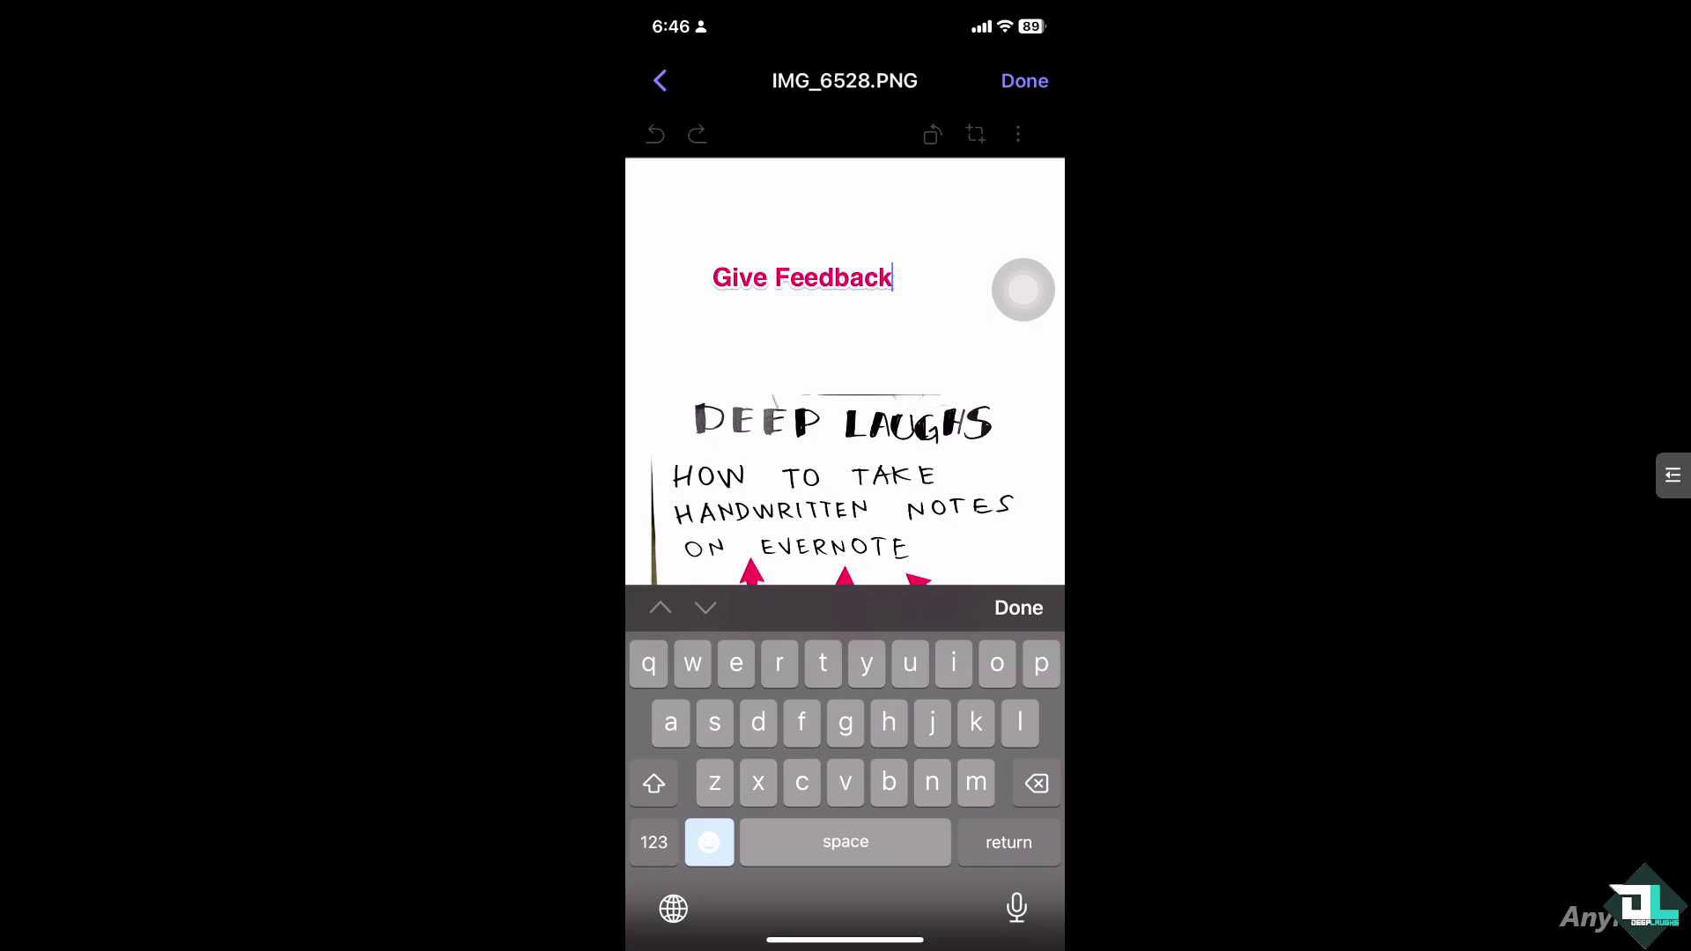
text( or Comm)
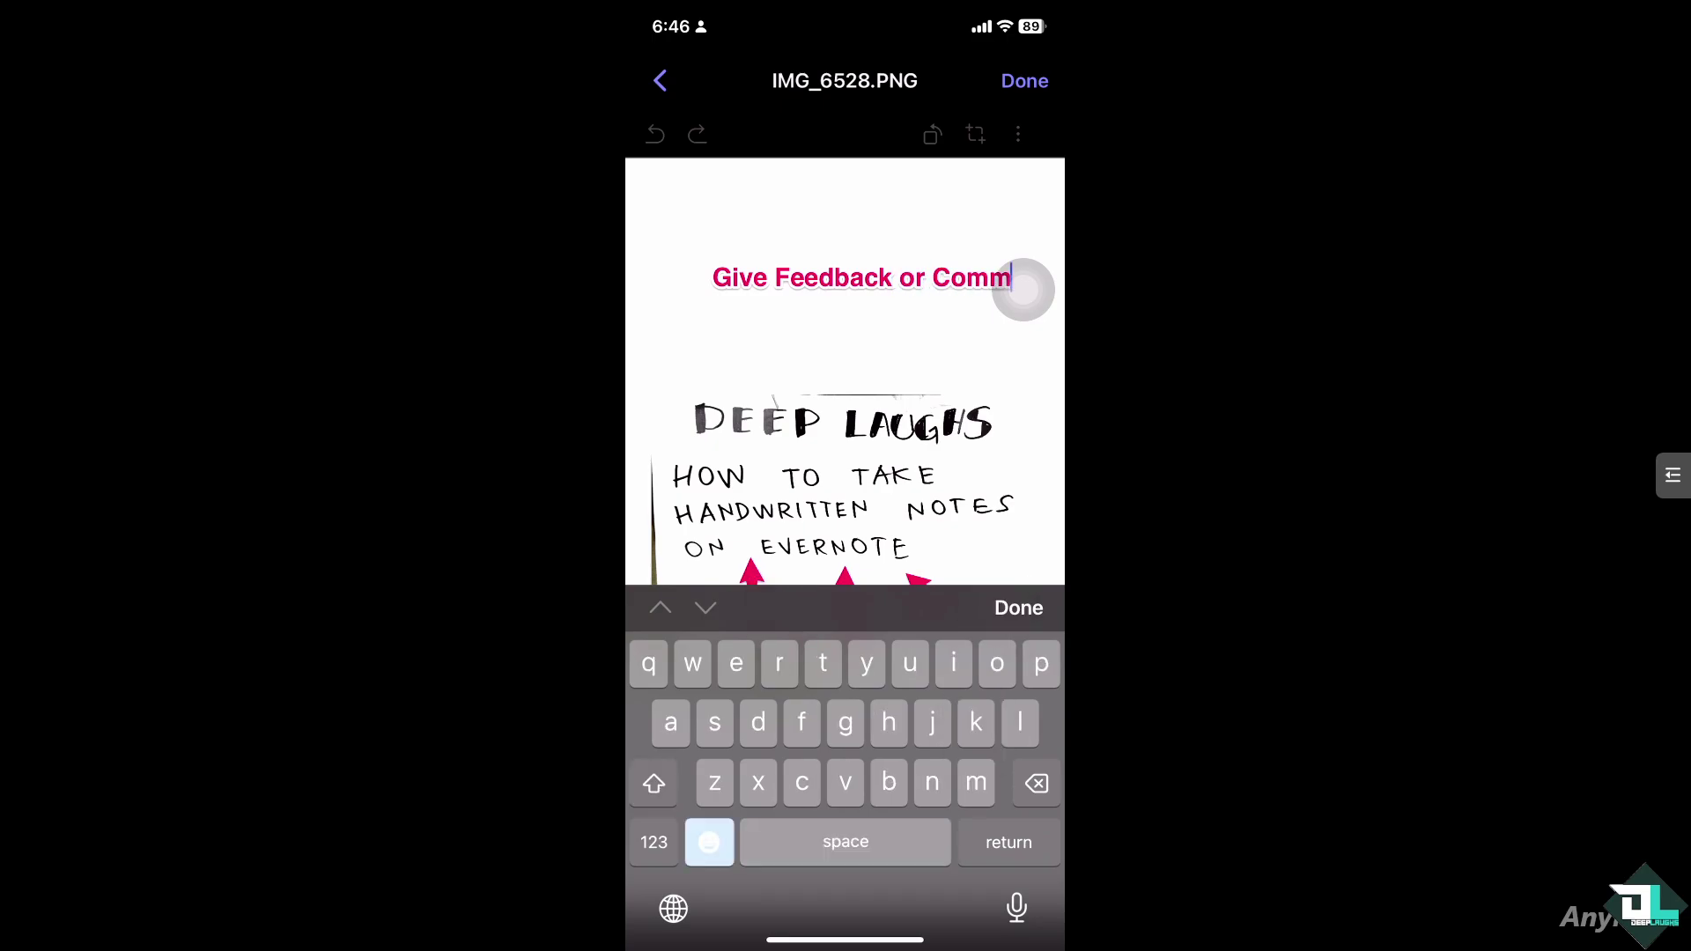
text(ent wit)
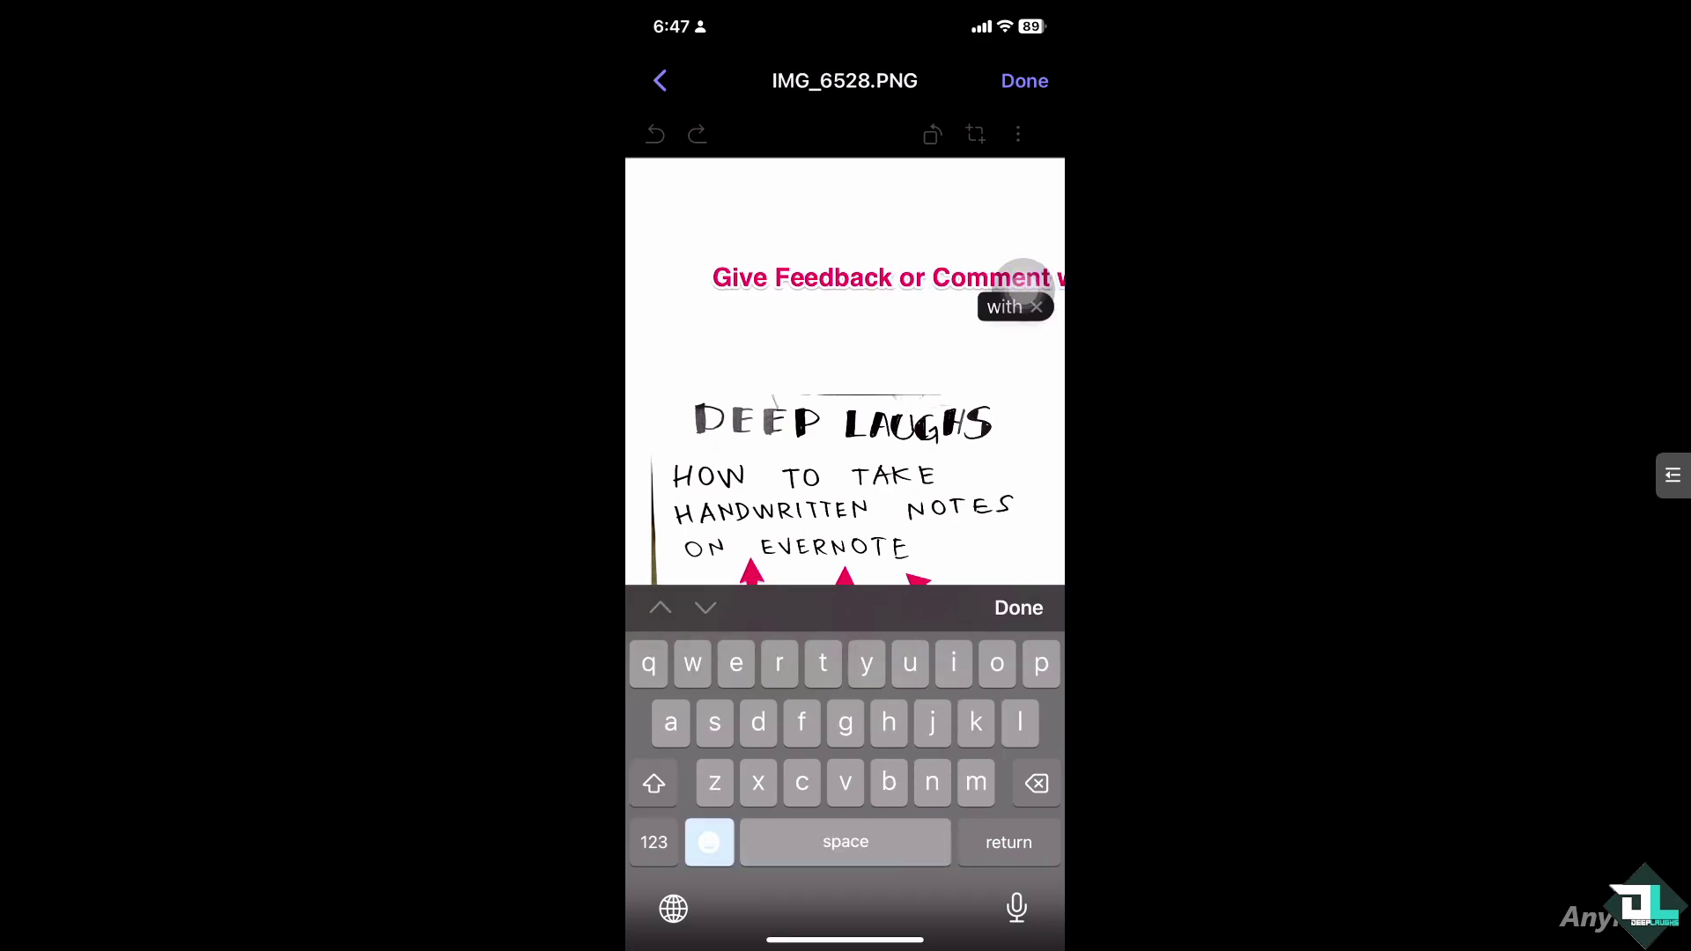
Finish annotating and bring up the note's Share screen.
click(1024, 80)
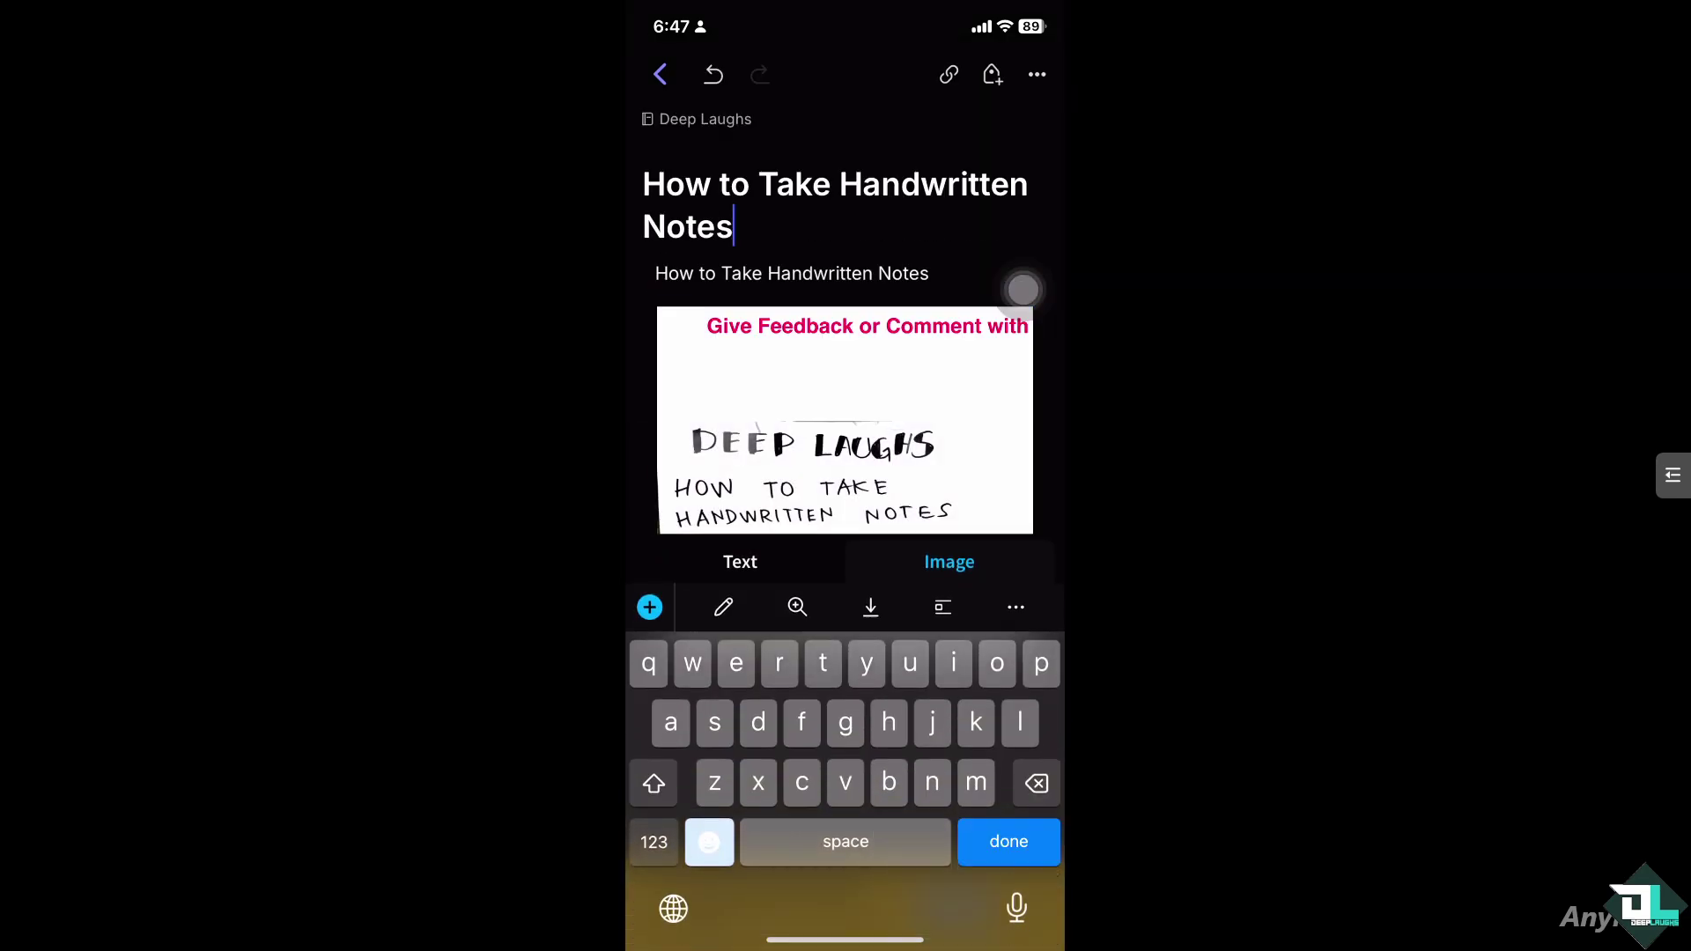
click(1038, 74)
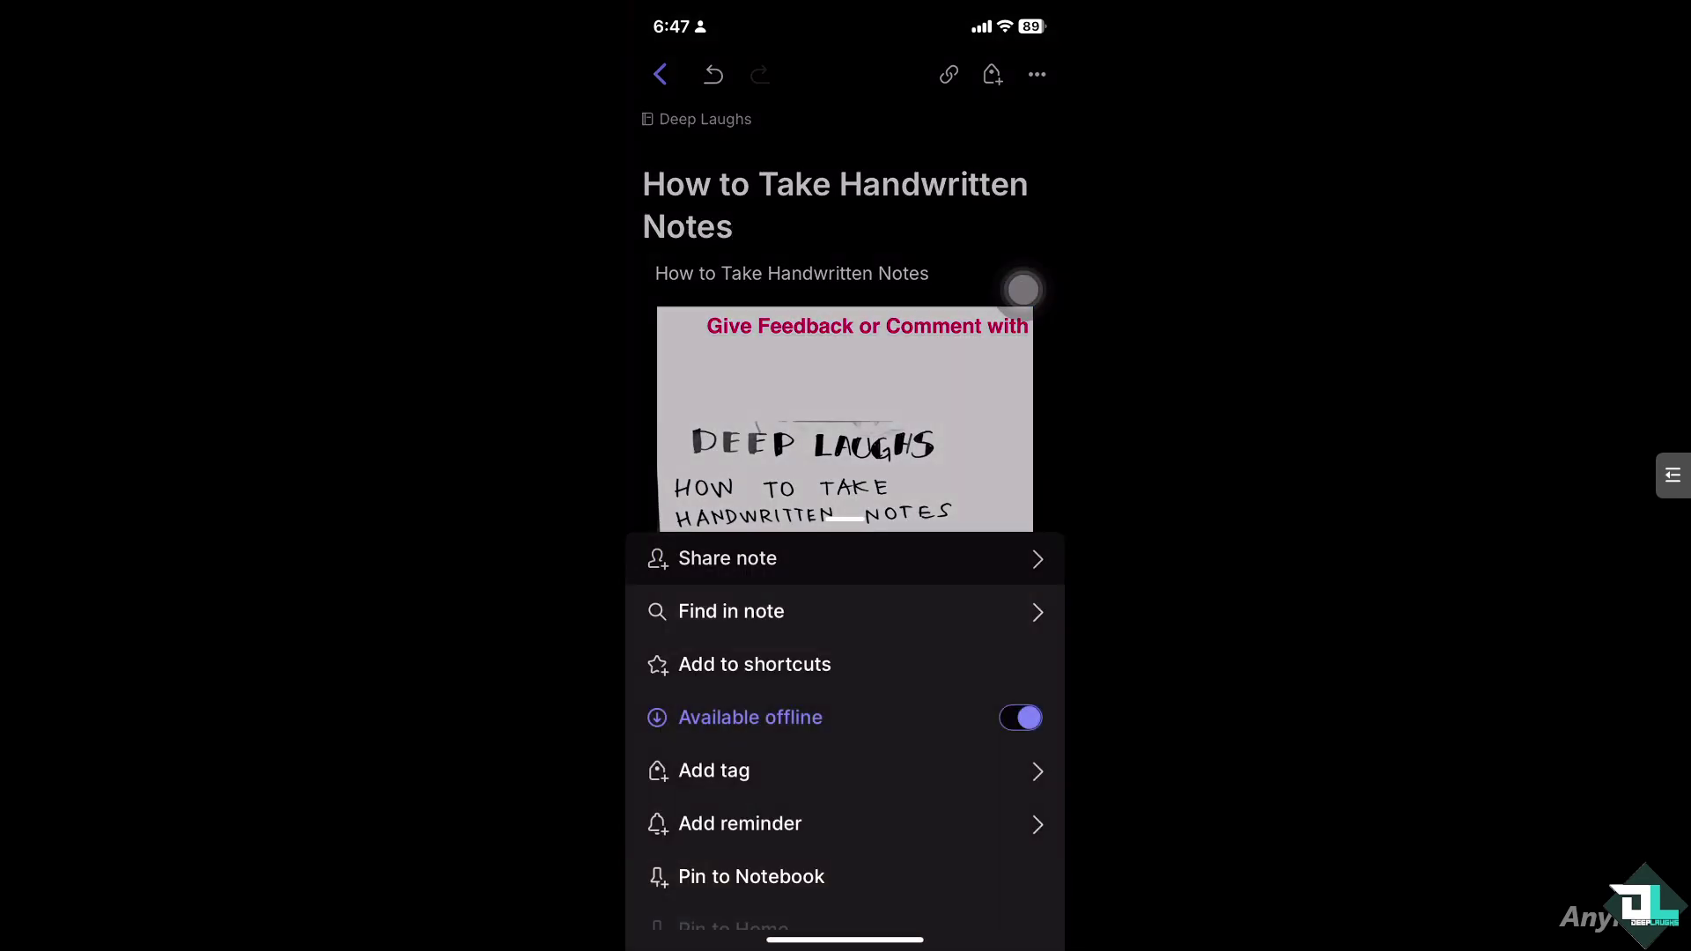
click(846, 559)
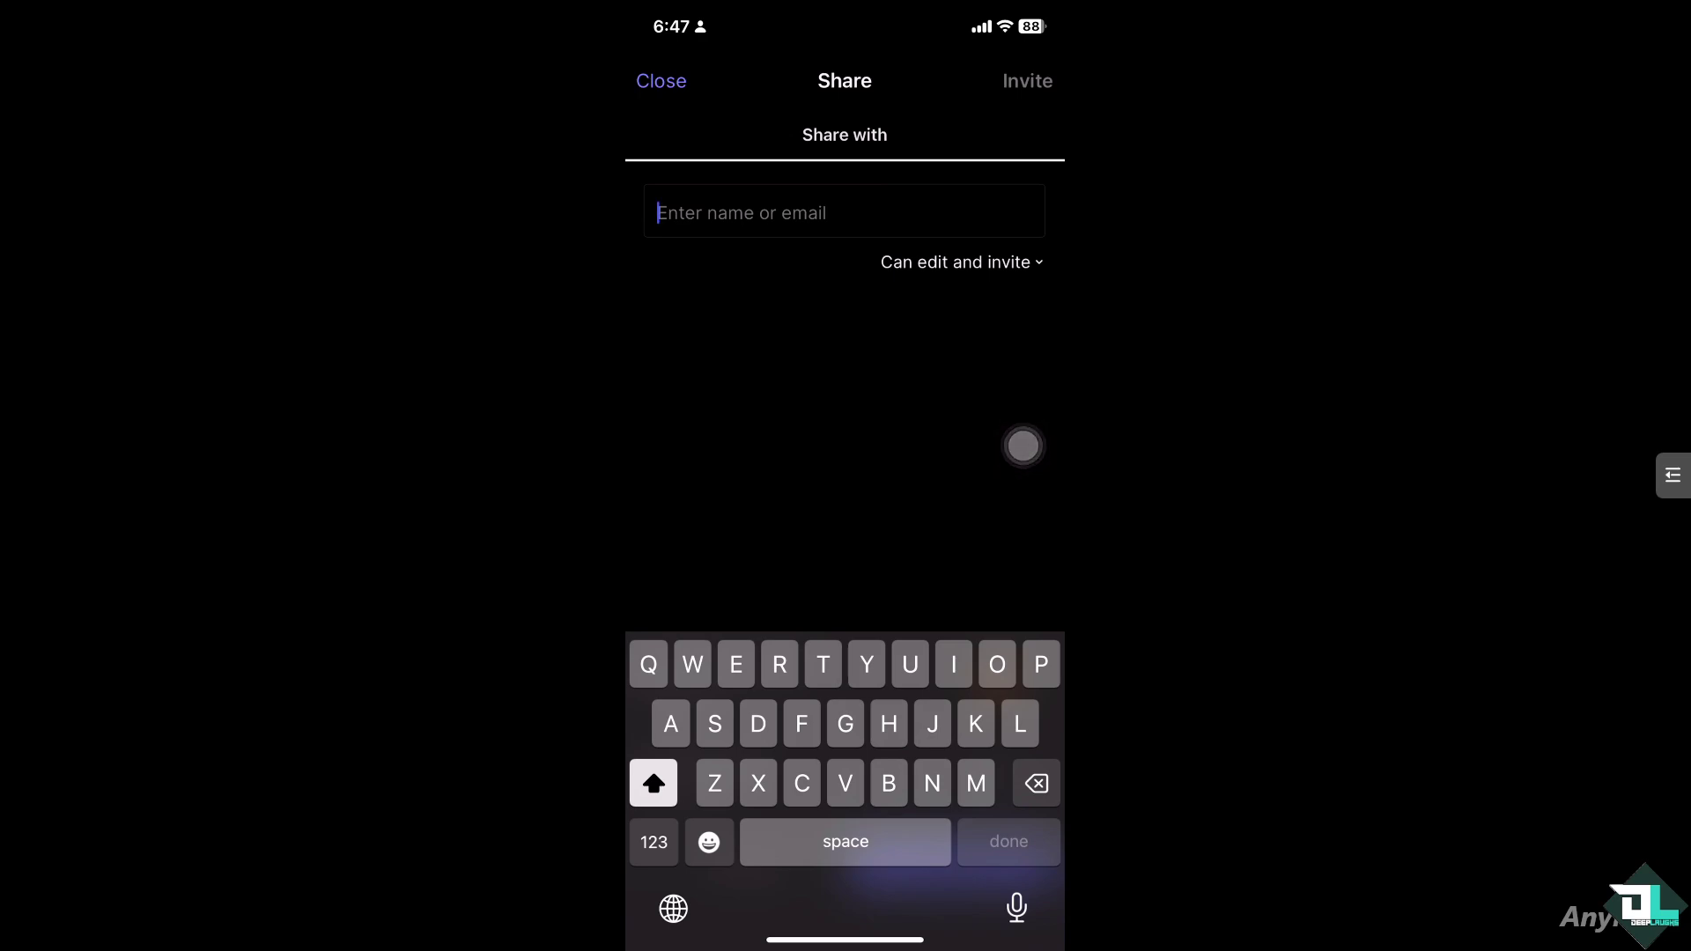
Set the note's General access to 'Anyone with the link can edit'.
click(1024, 445)
click(963, 262)
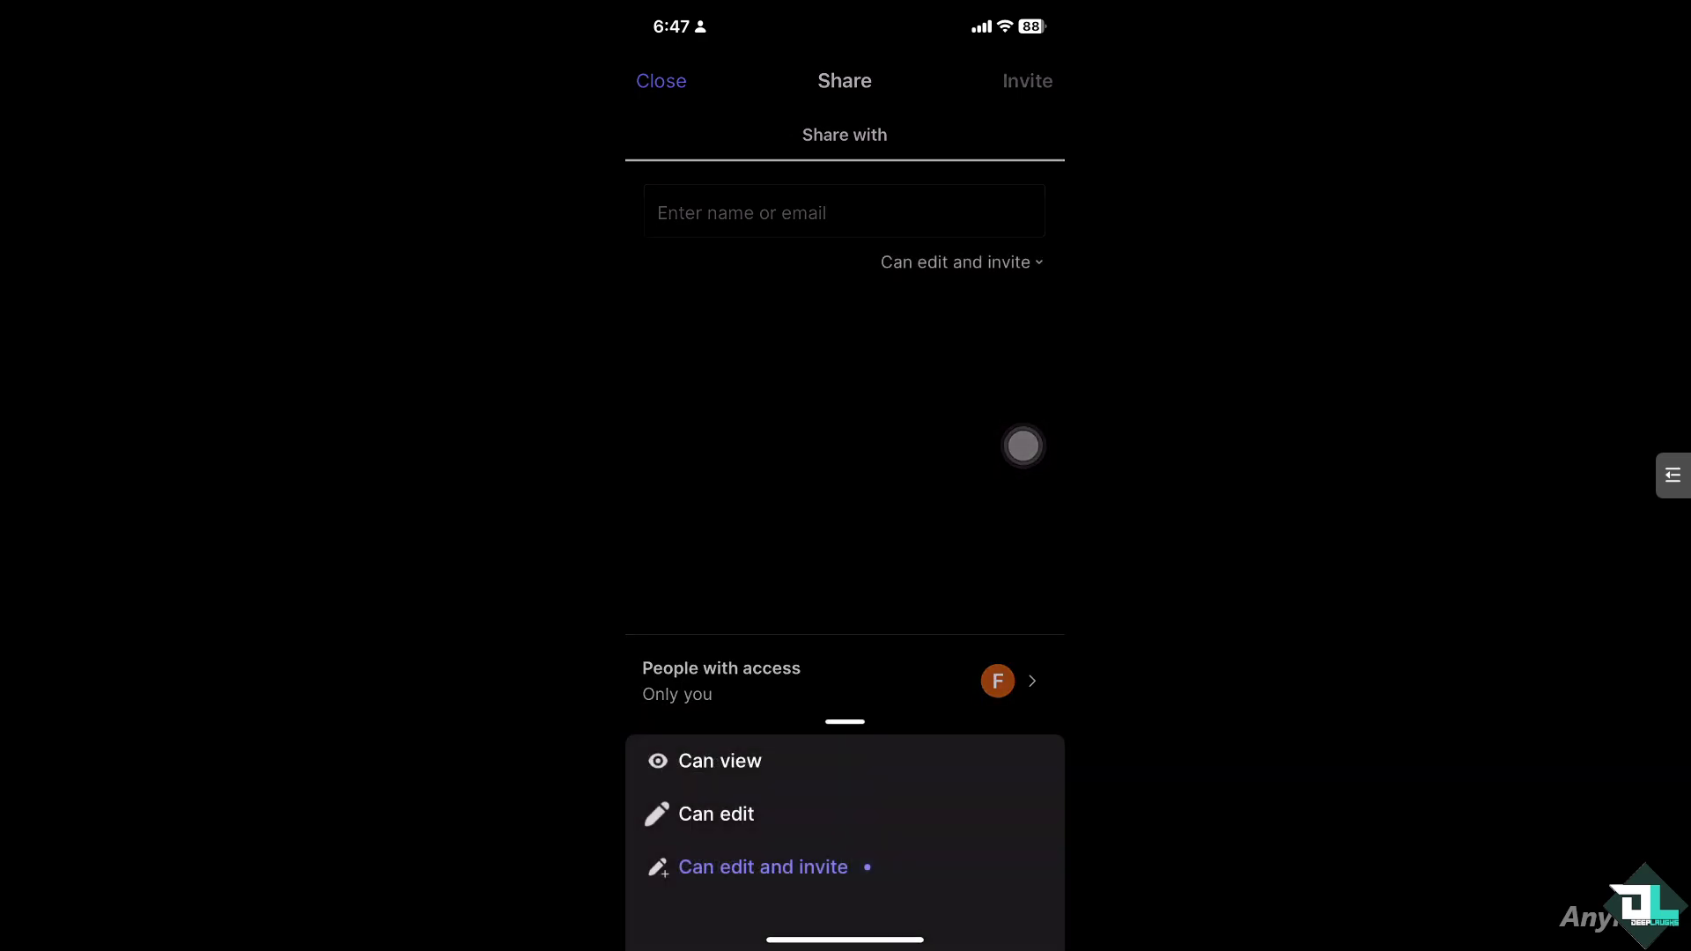
click(1024, 446)
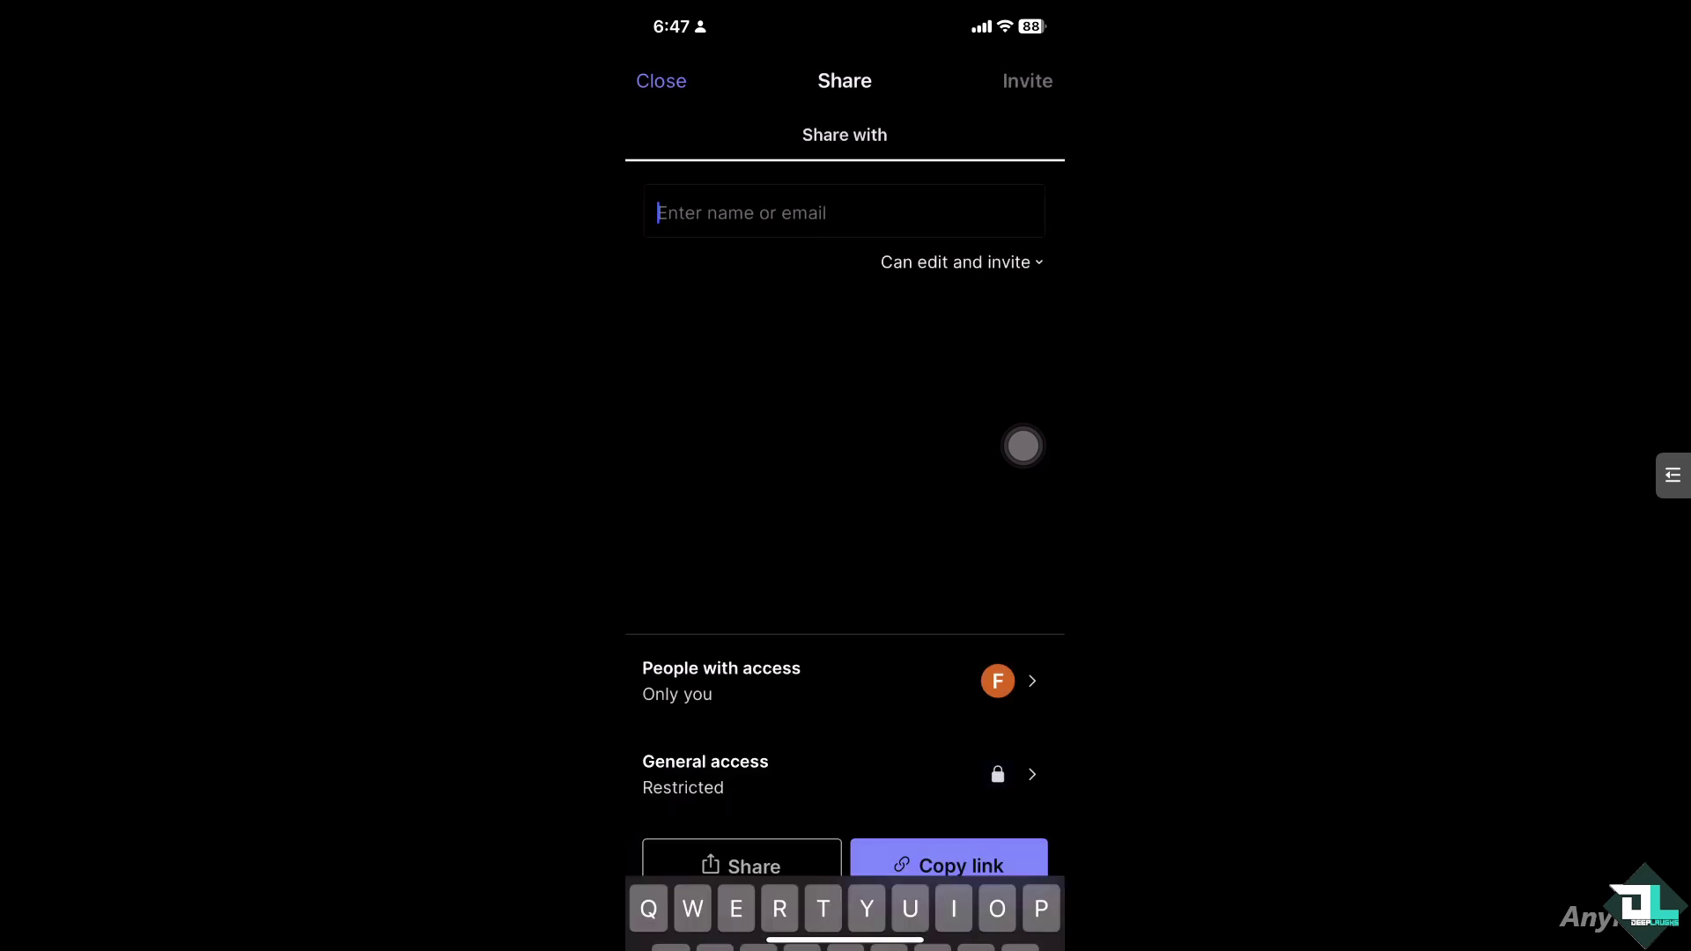
click(1024, 446)
click(845, 774)
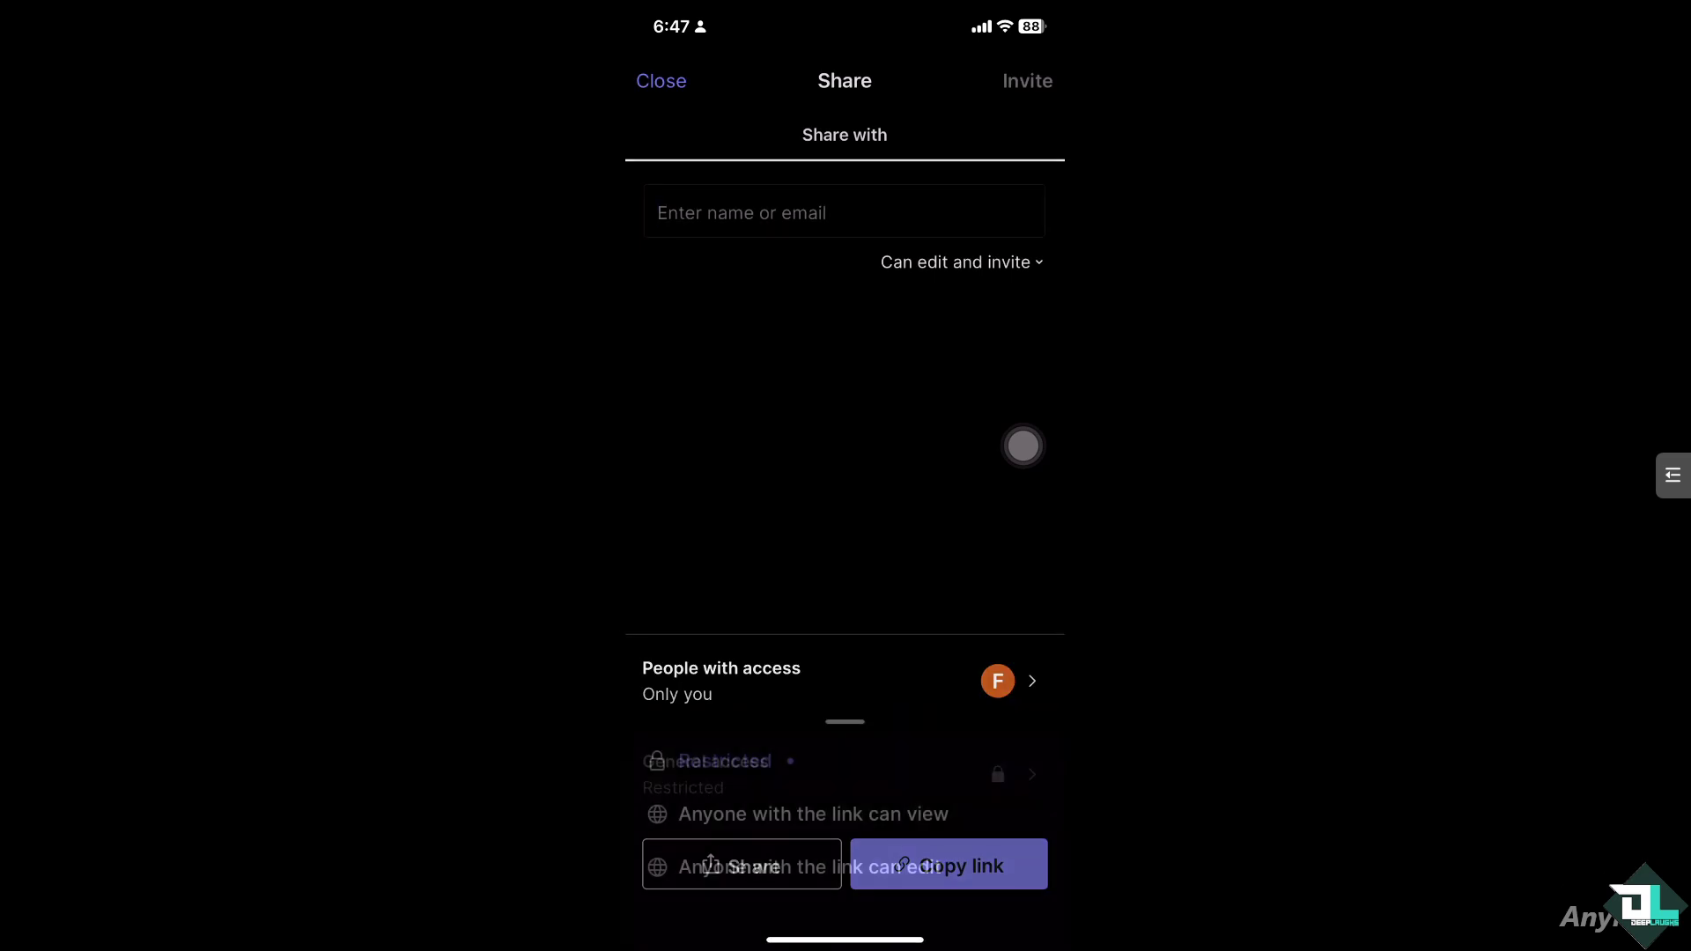
click(809, 867)
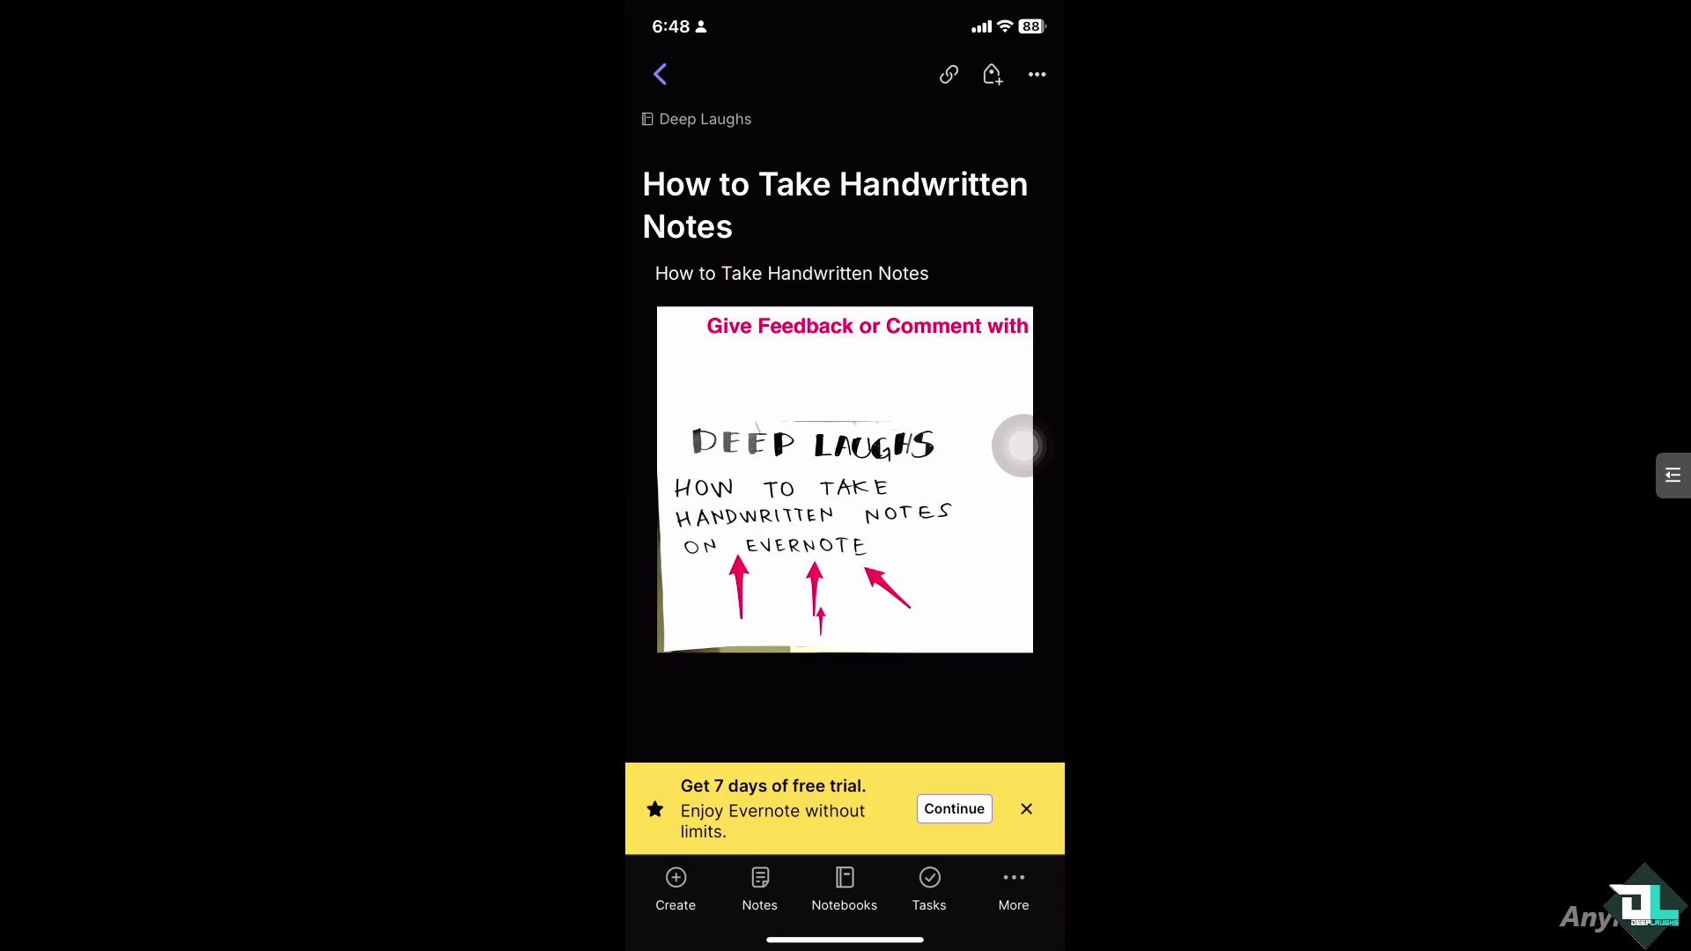
Choose Print note from the annotated note's options menu.
click(1038, 74)
drag(845, 792, 846, 330)
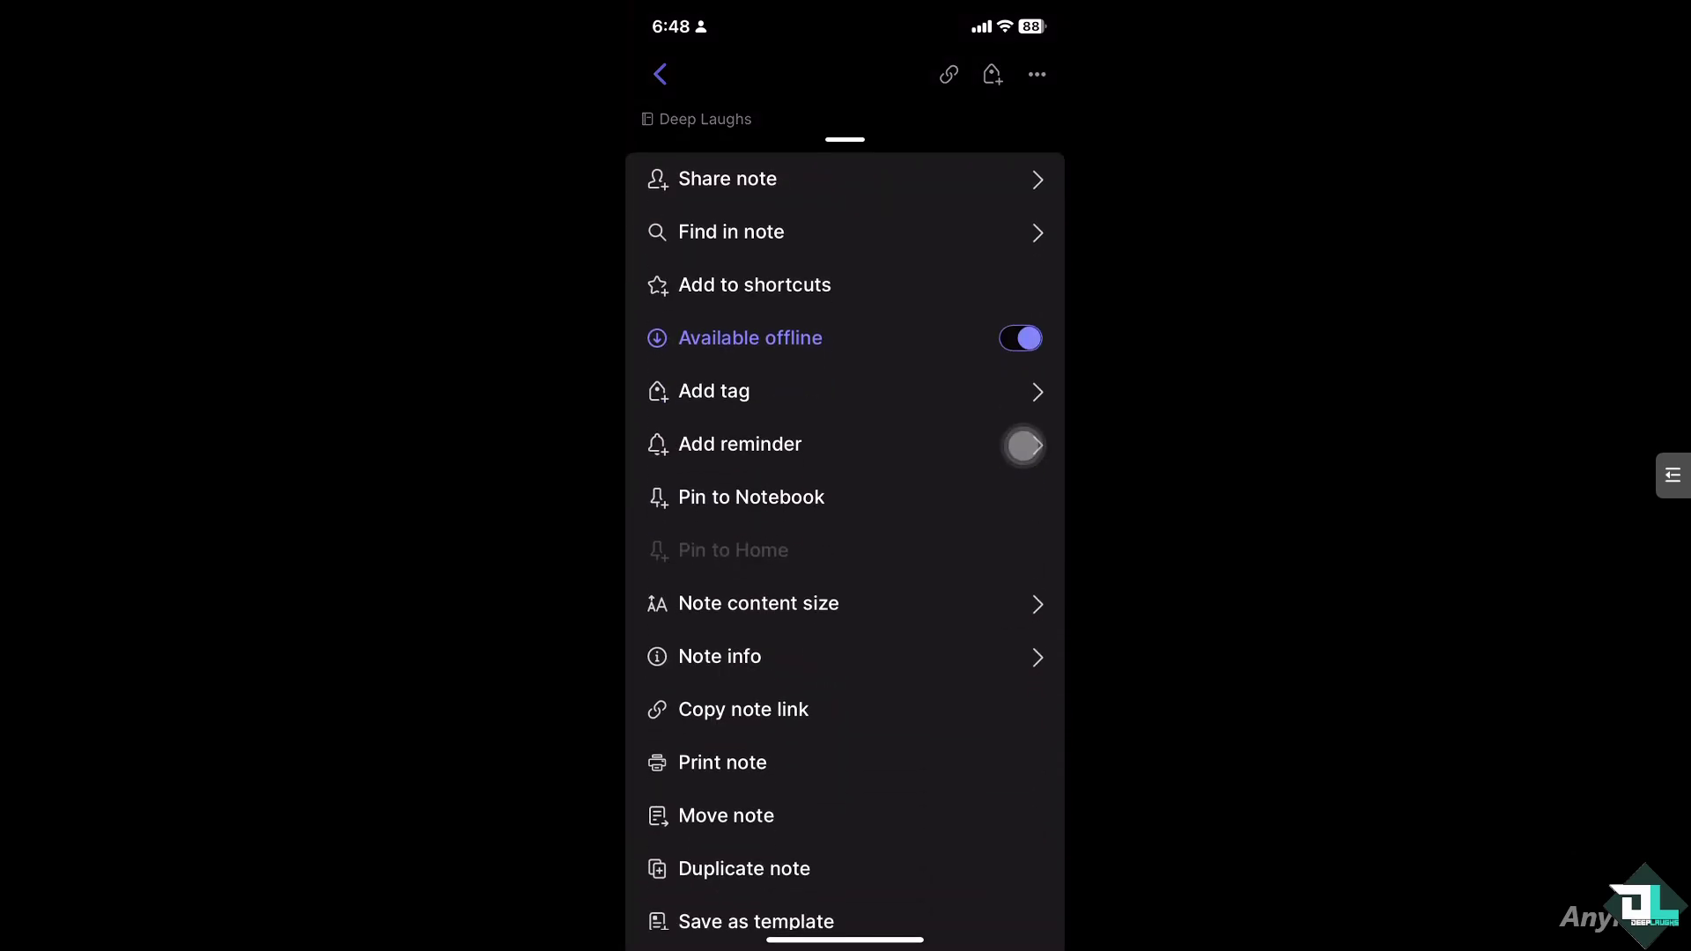
scroll(845, 529, up, 1)
click(845, 642)
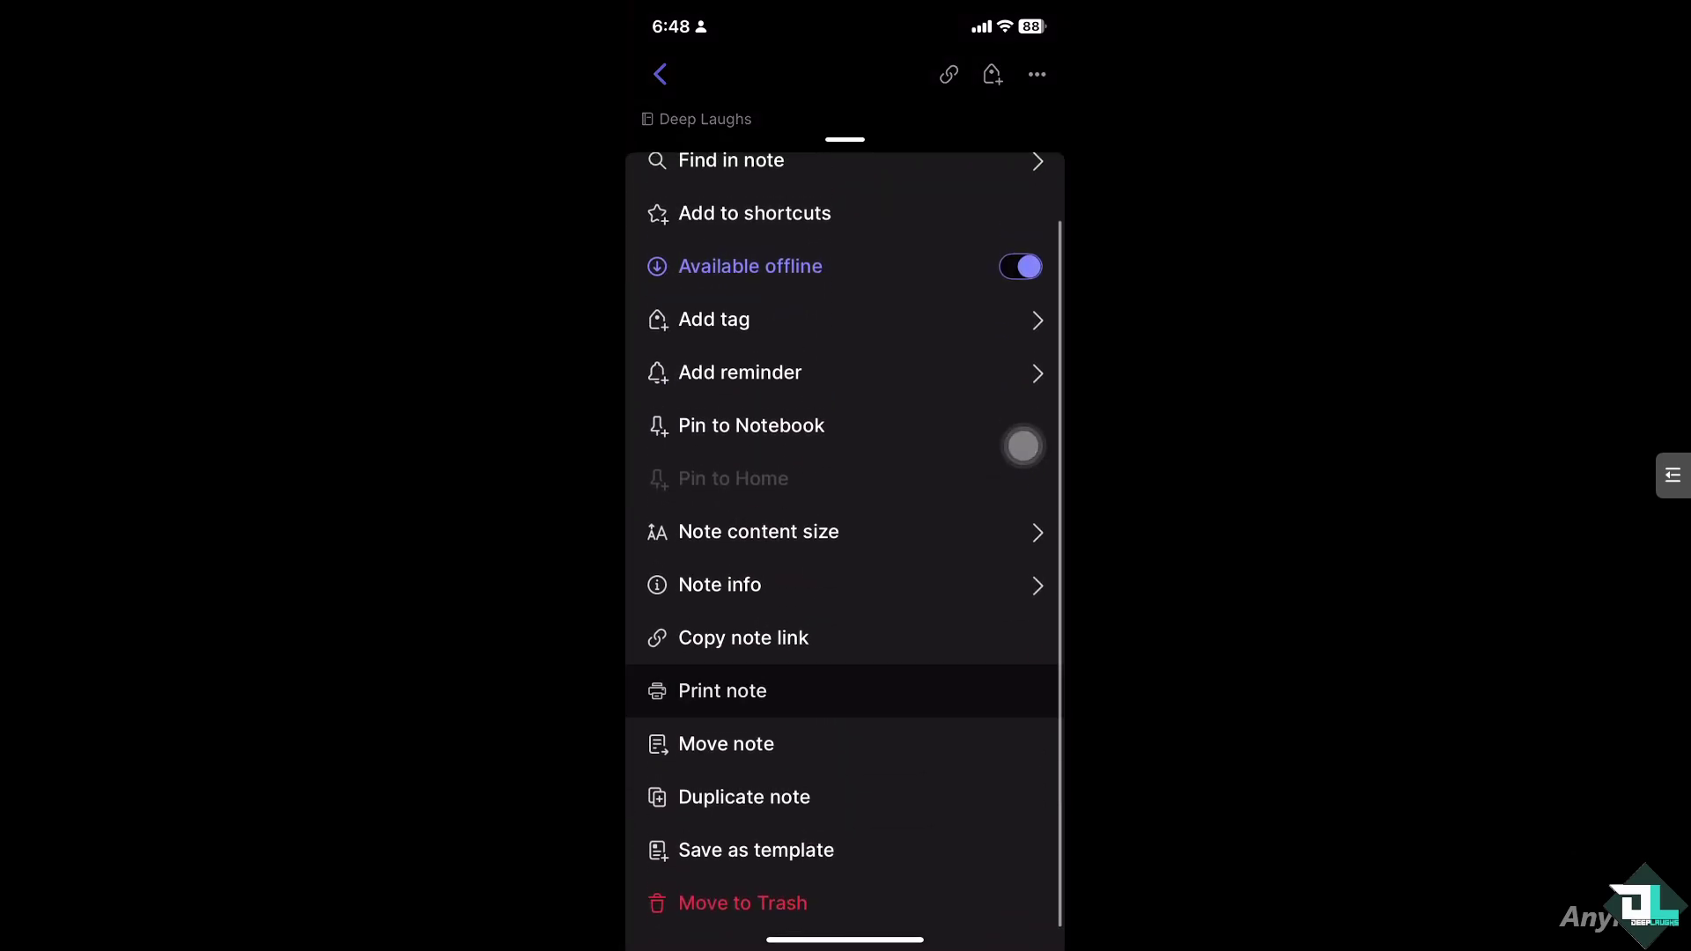